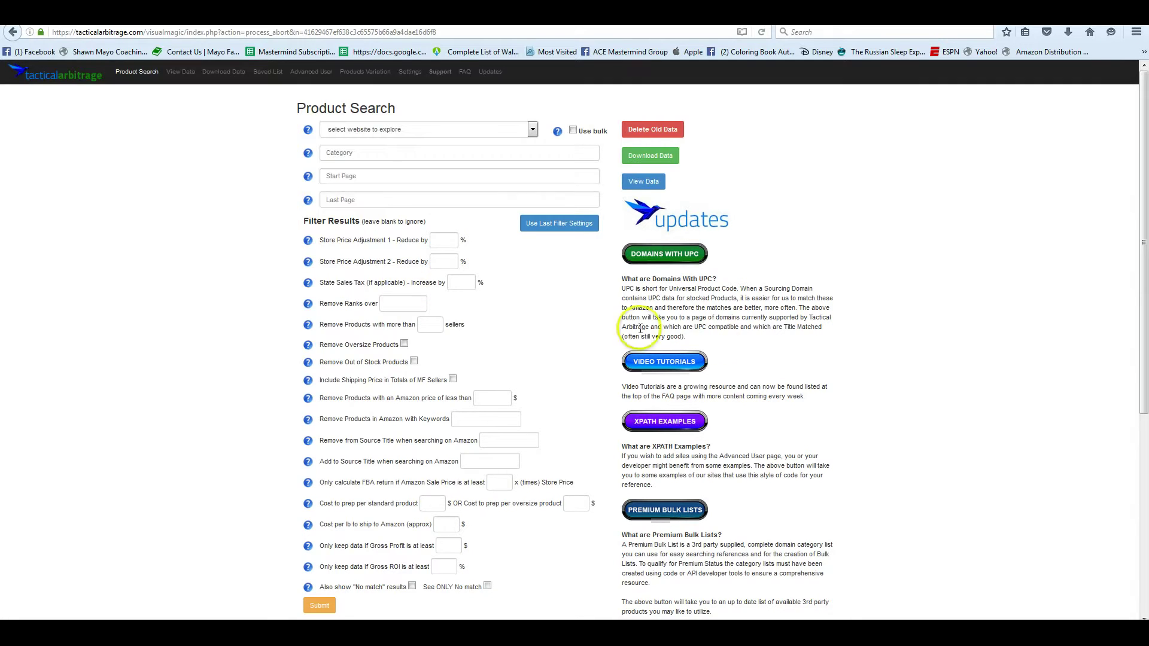
# Check cell F520 in the dollar tree category workbook, then return to Tactical Arbitrage.
pyautogui.click(789, 633)
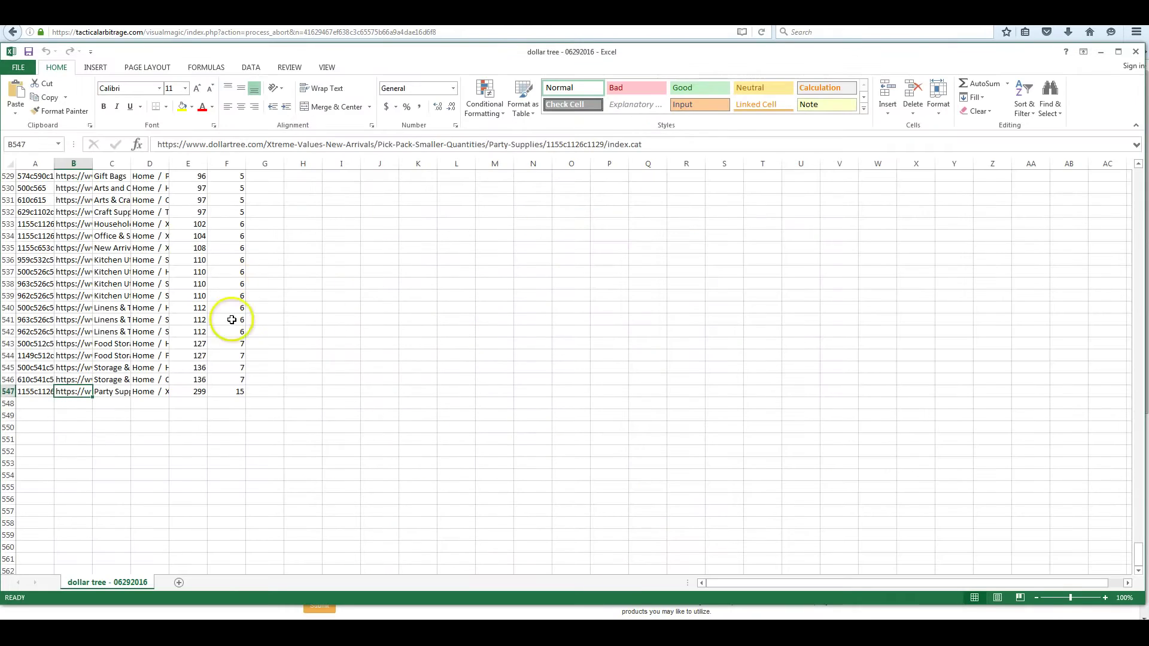
pyautogui.scroll(4, 305, 374)
pyautogui.scroll(4, 296, 284)
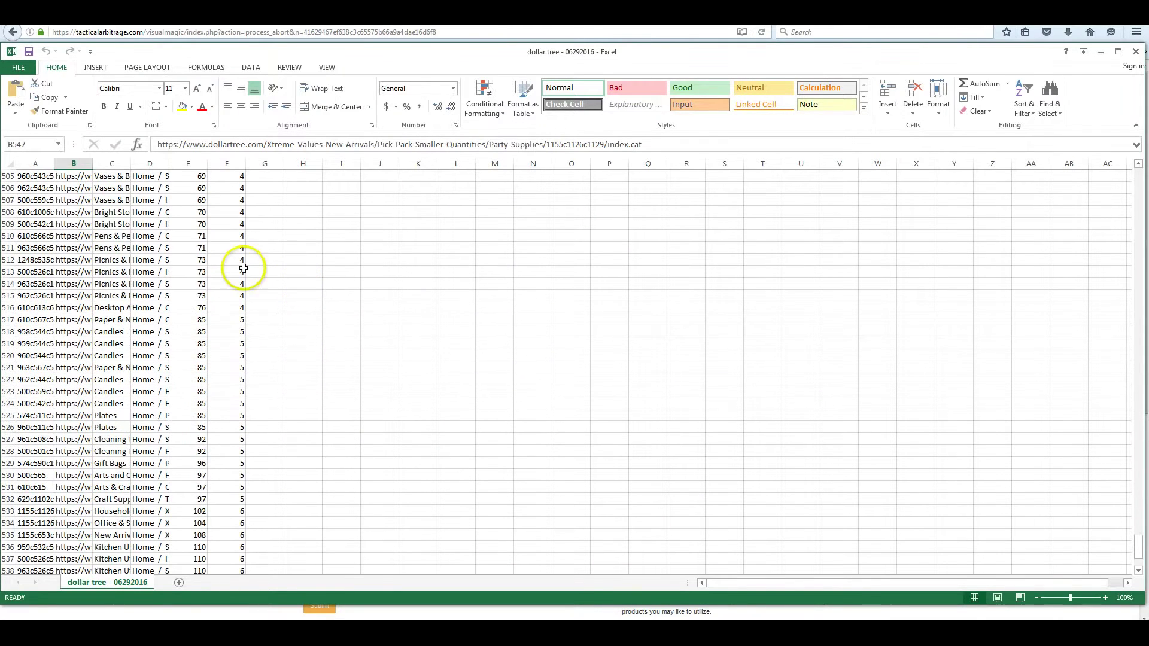
pyautogui.click(228, 357)
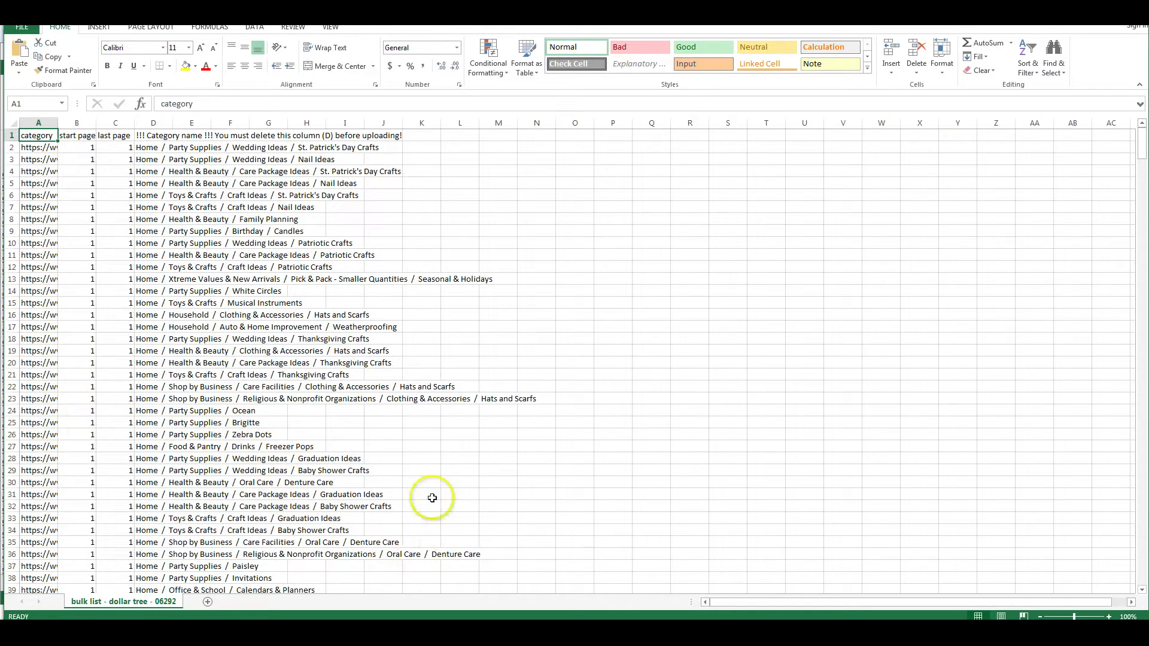
pyautogui.hotkey('alt', 'Tab')
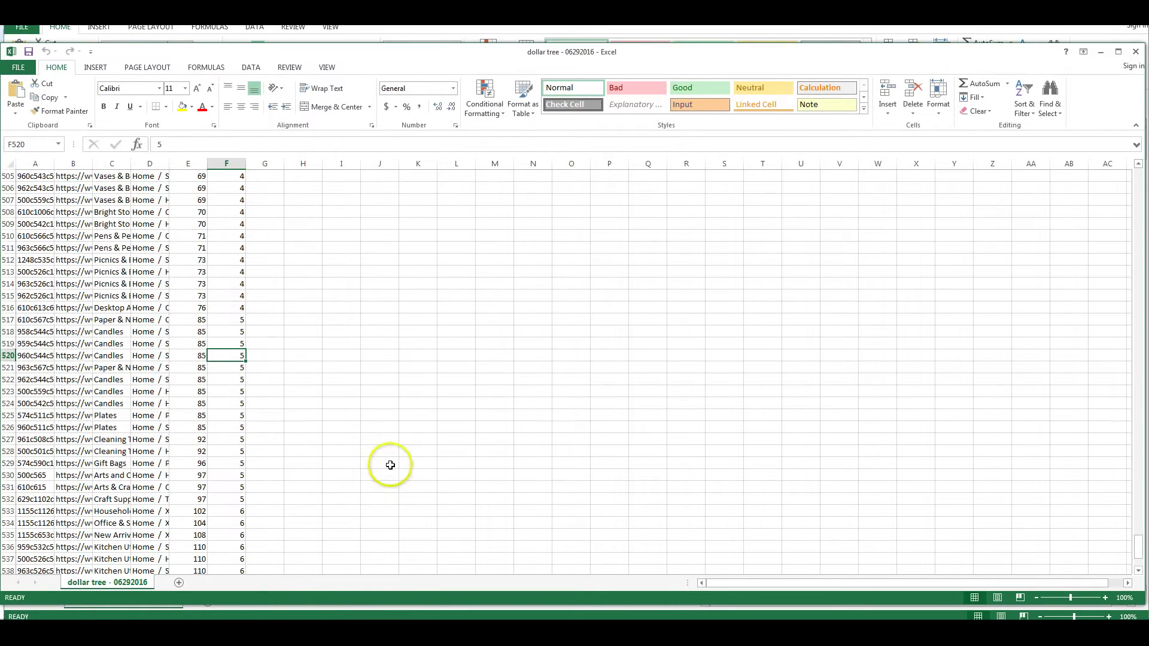
pyautogui.hotkey('alt', 'Tab')
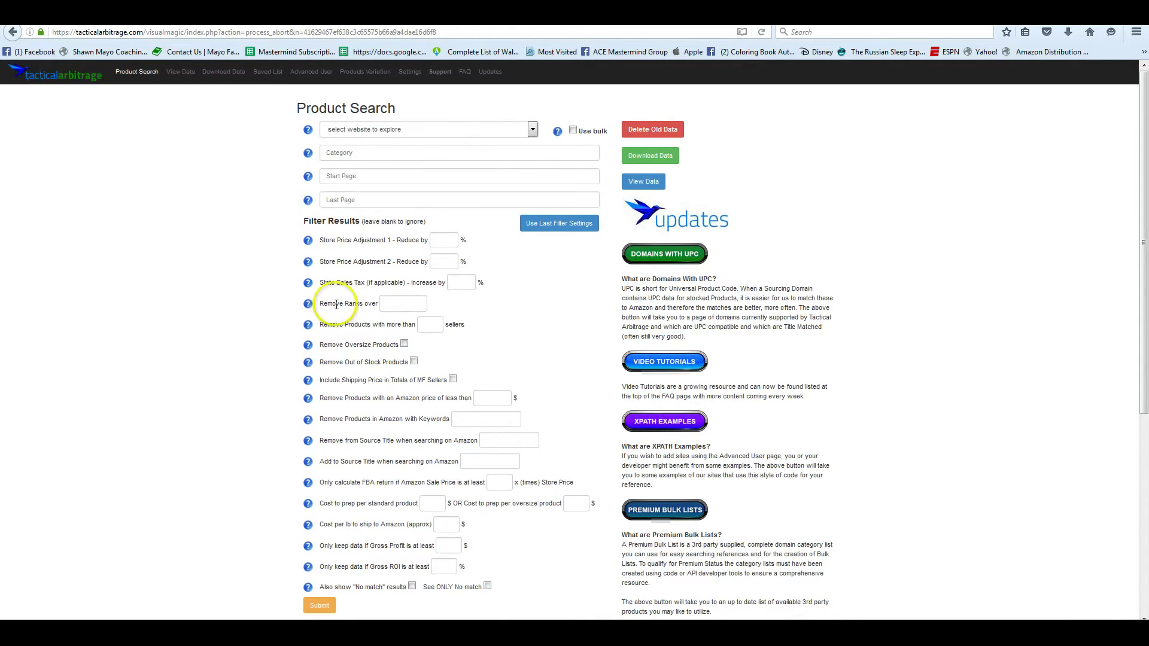
# Reload Product Search and choose dollartree.com as the website to explore.
pyautogui.click(137, 73)
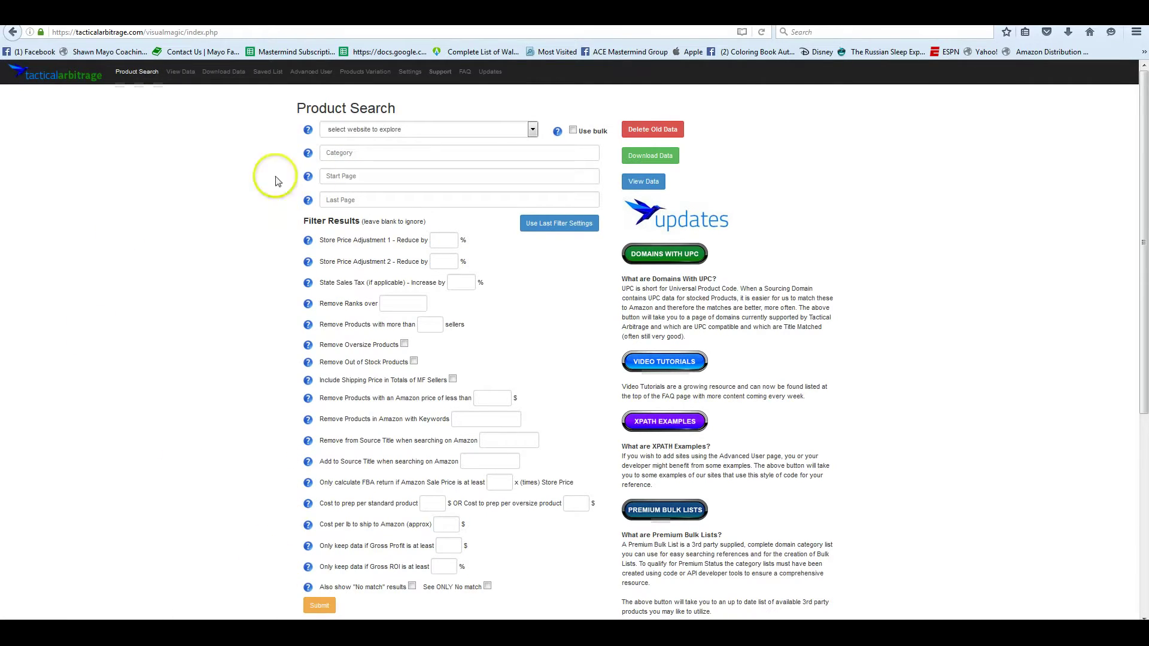
pyautogui.click(462, 133)
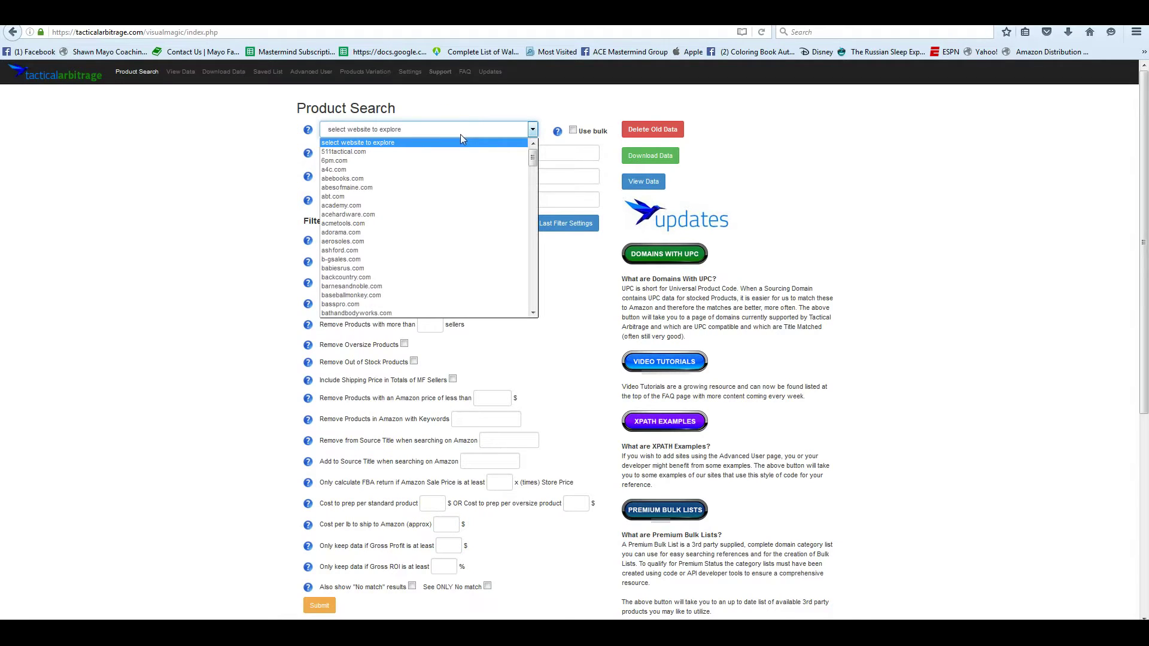
pyautogui.scroll(-10, 435, 184)
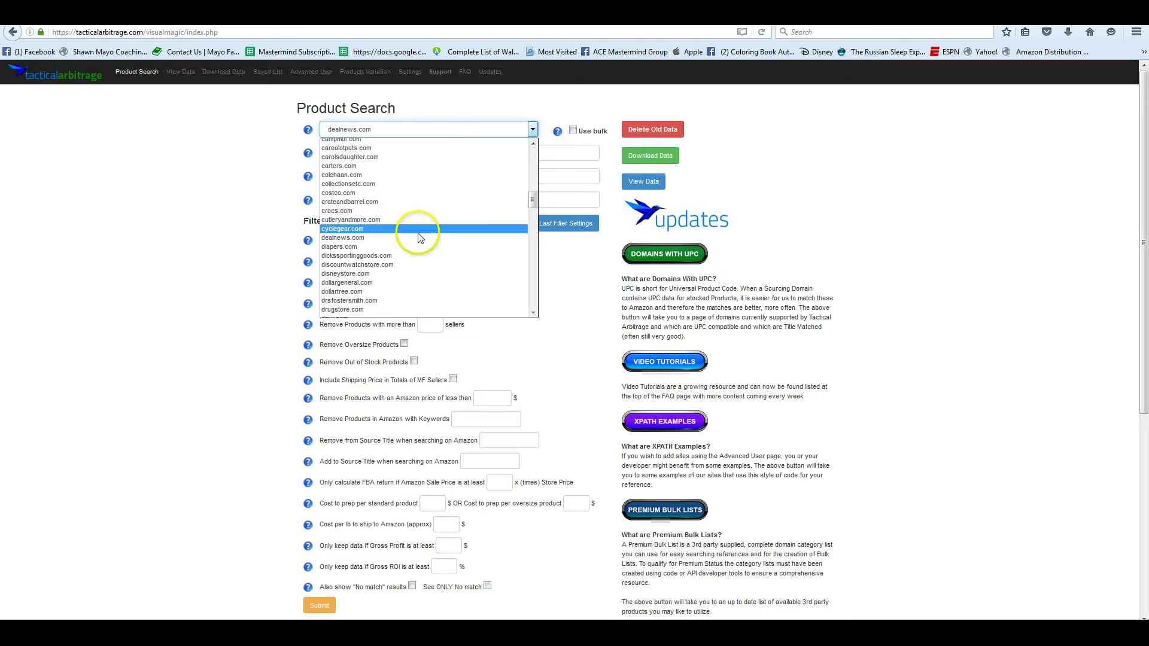
pyautogui.click(410, 292)
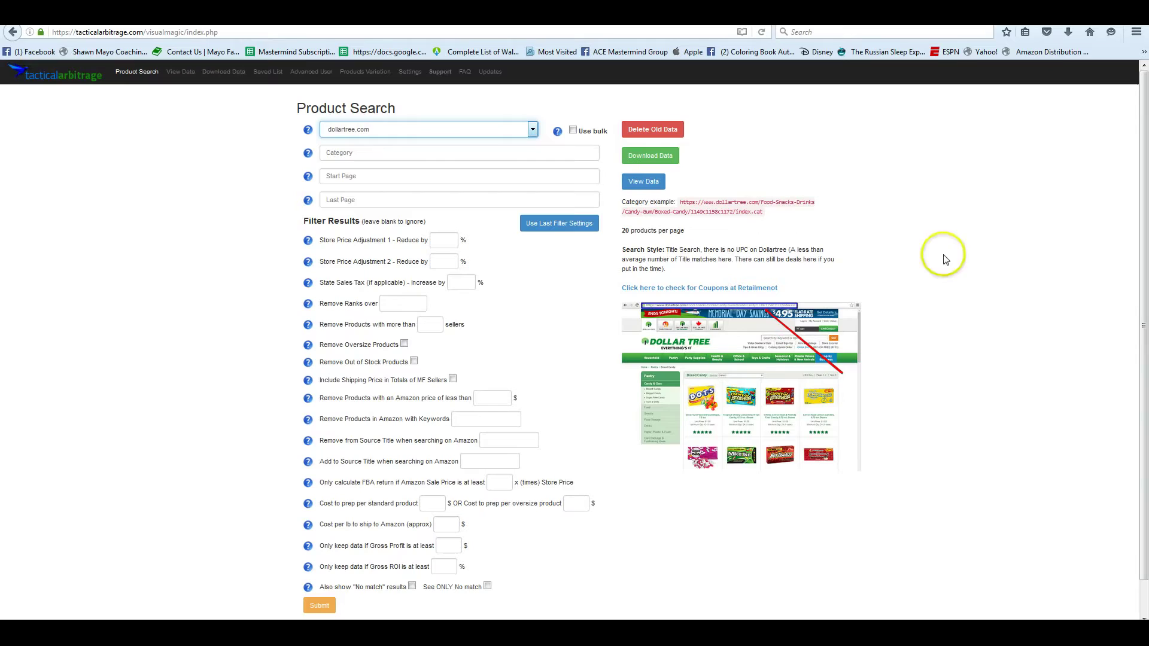
# Insert the Dollar Tree Boxed Candy example URL as the category and open it in a new tab.
pyautogui.click(714, 208)
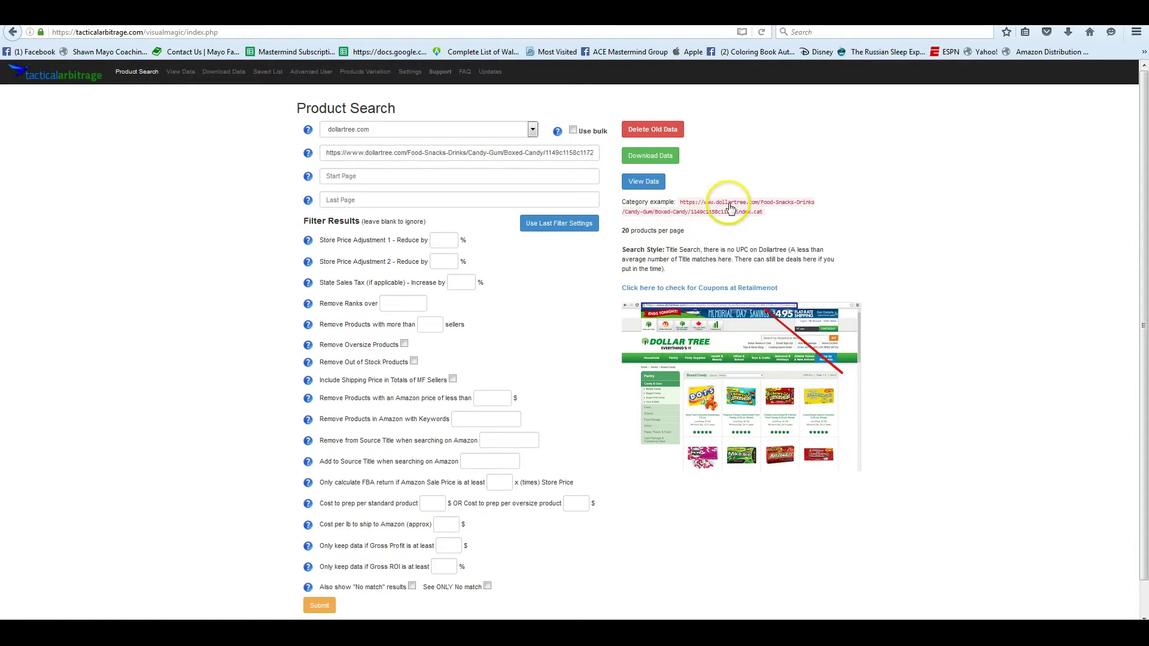
pyautogui.click(425, 152)
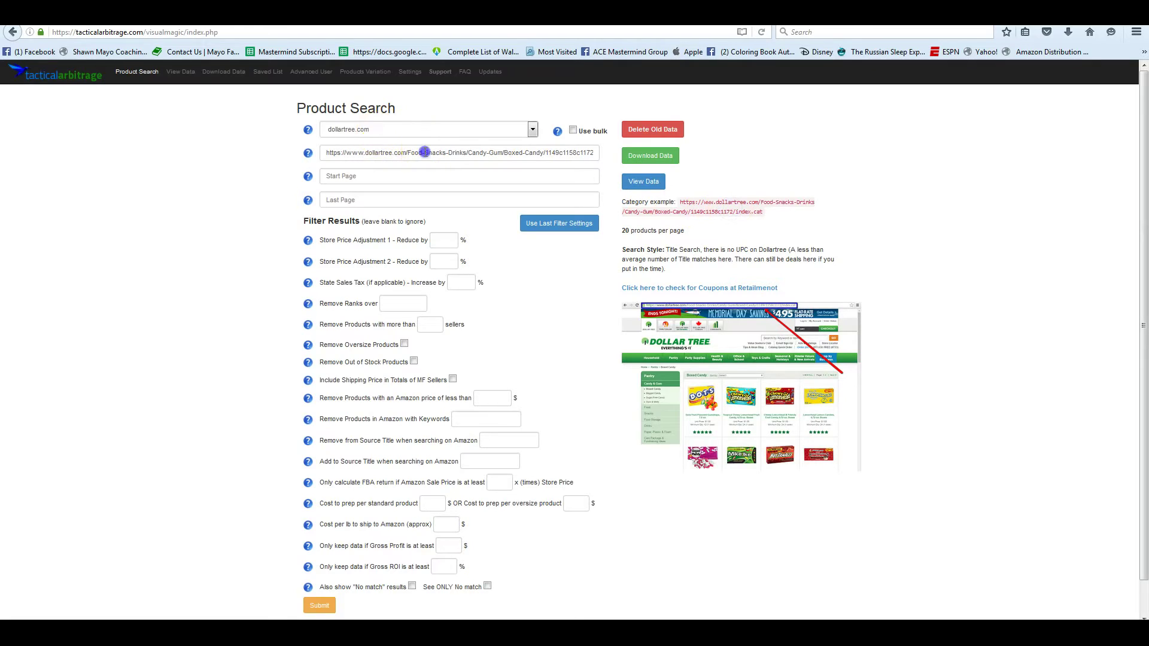
pyautogui.hotkey('ctrl', 'a')
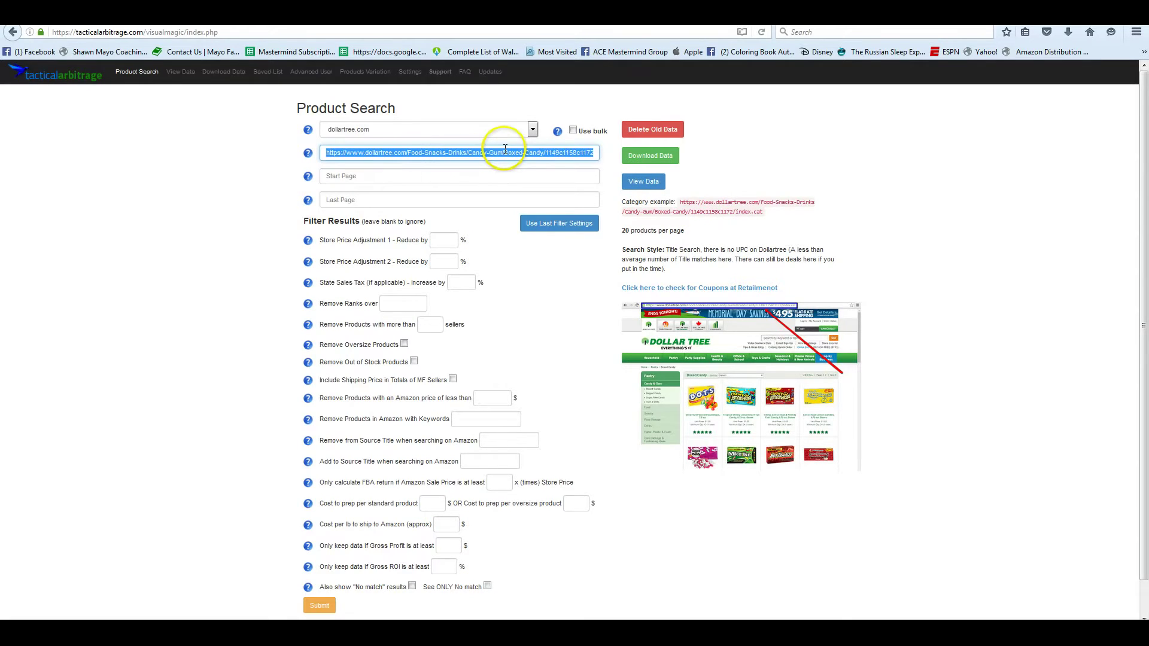
pyautogui.hotkey('ctrl', 'c')
pyautogui.hotkey('ctrl', 't')
pyautogui.hotkey('ctrl', 'v')
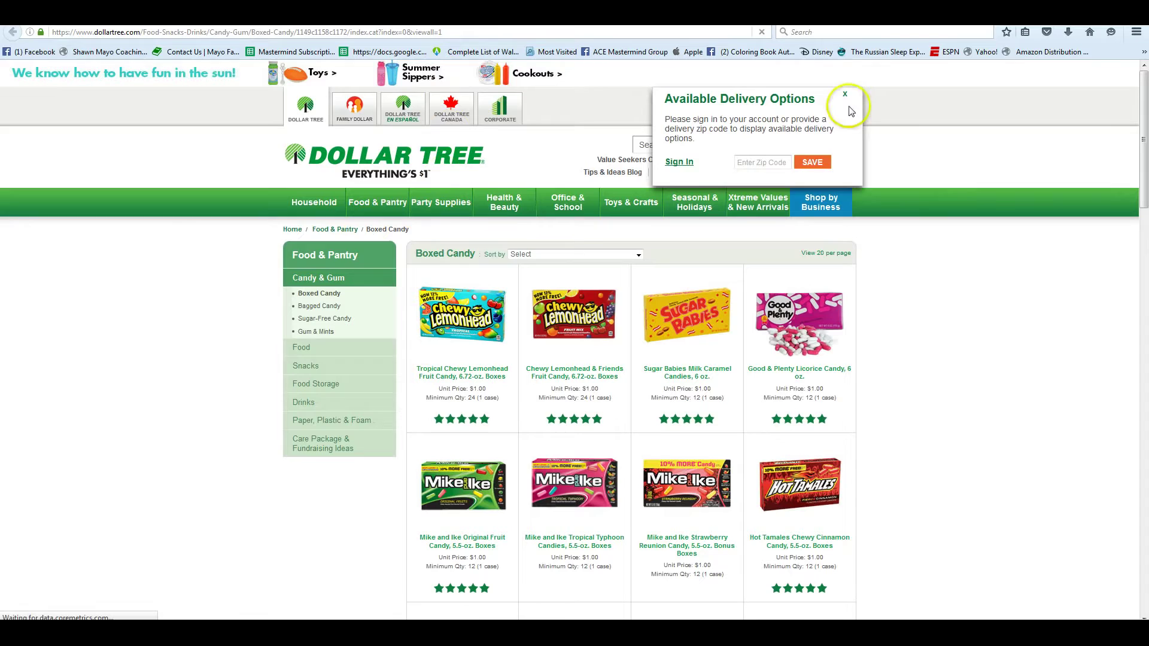
# Dismiss the delivery popup and list Boxed Candy 20 per page, giving two pages.
pyautogui.click(845, 94)
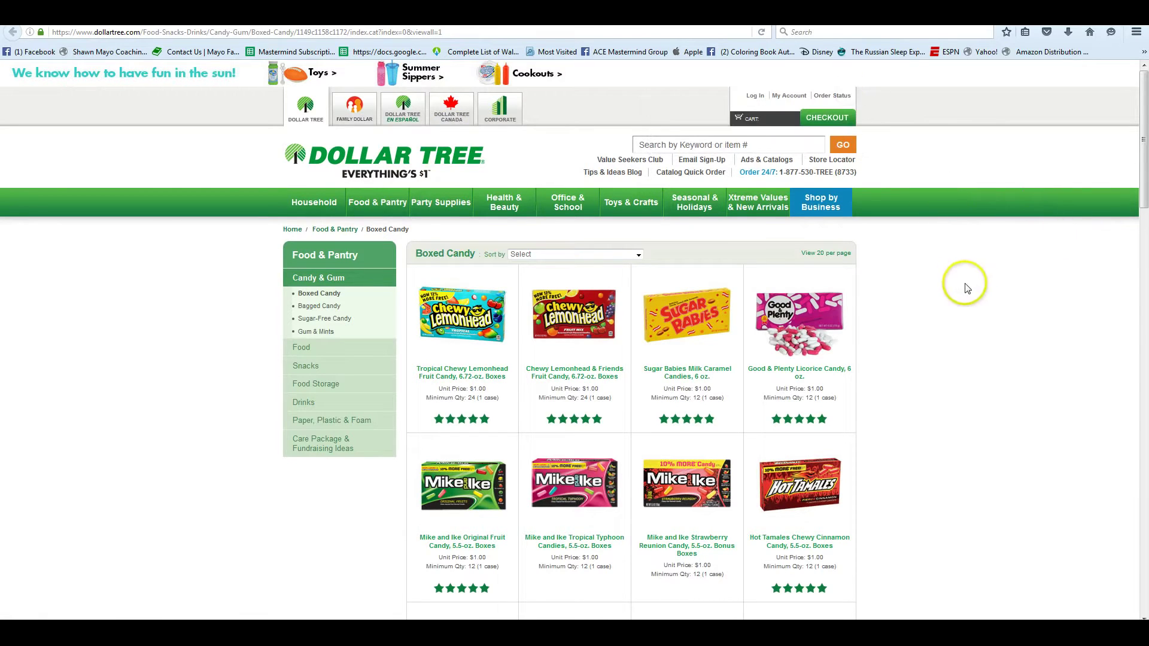
pyautogui.scroll(-2, 912, 264)
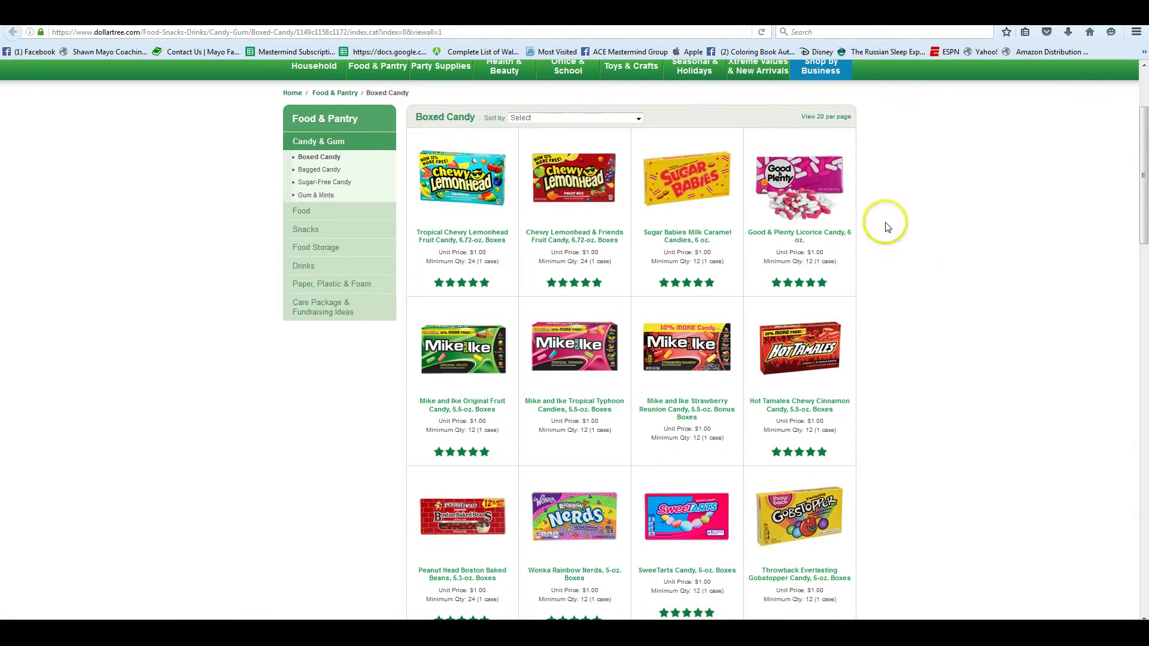
pyautogui.scroll(-10, 887, 226)
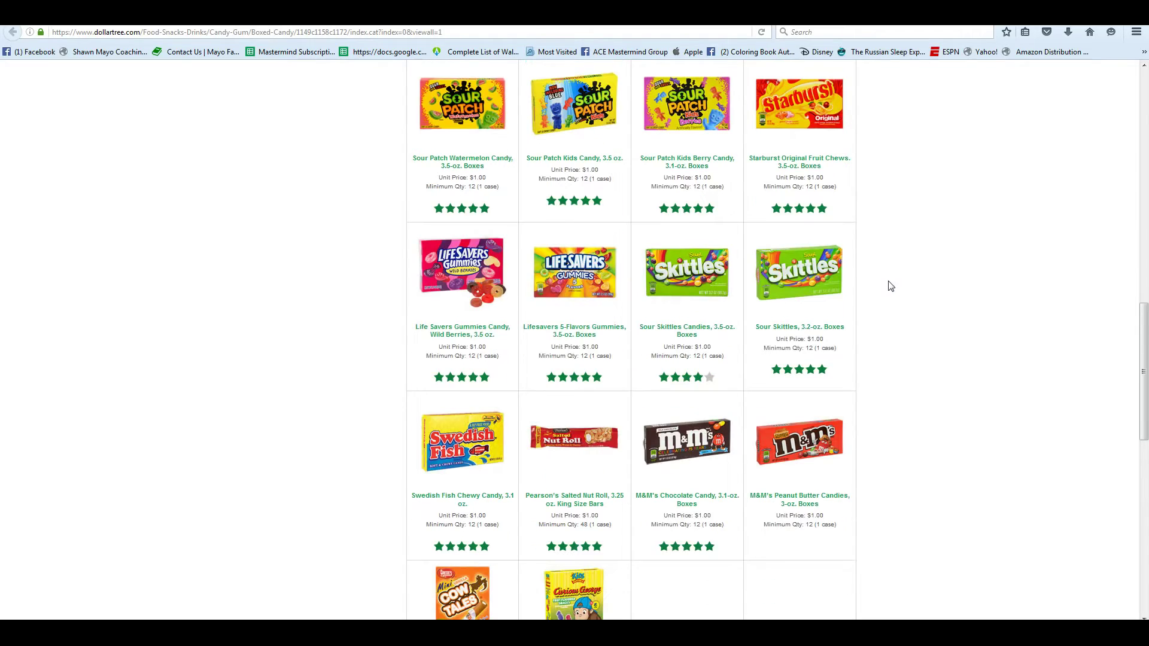
pyautogui.scroll(-5, 888, 286)
pyautogui.scroll(8, 904, 263)
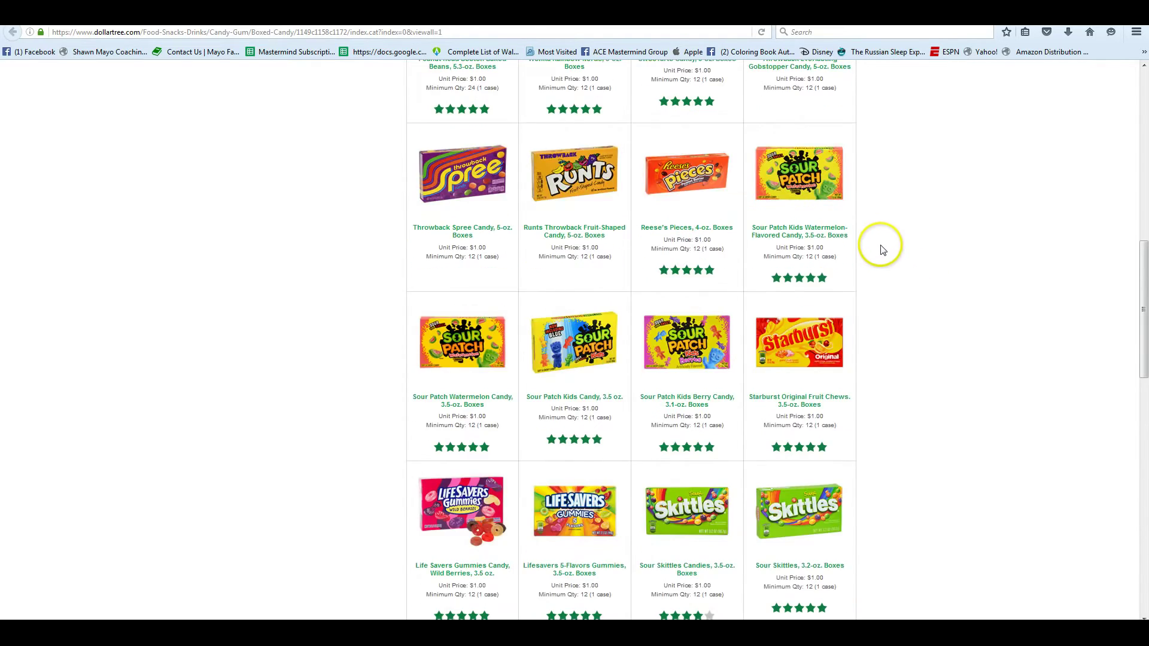
pyautogui.scroll(10, 879, 247)
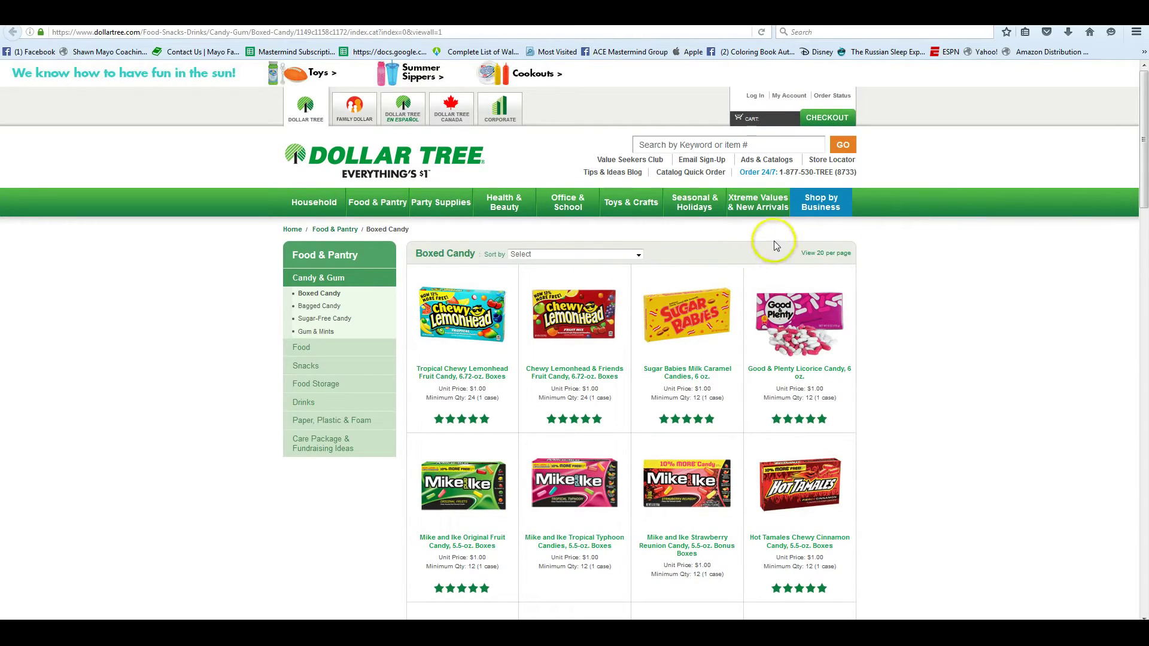
pyautogui.click(824, 253)
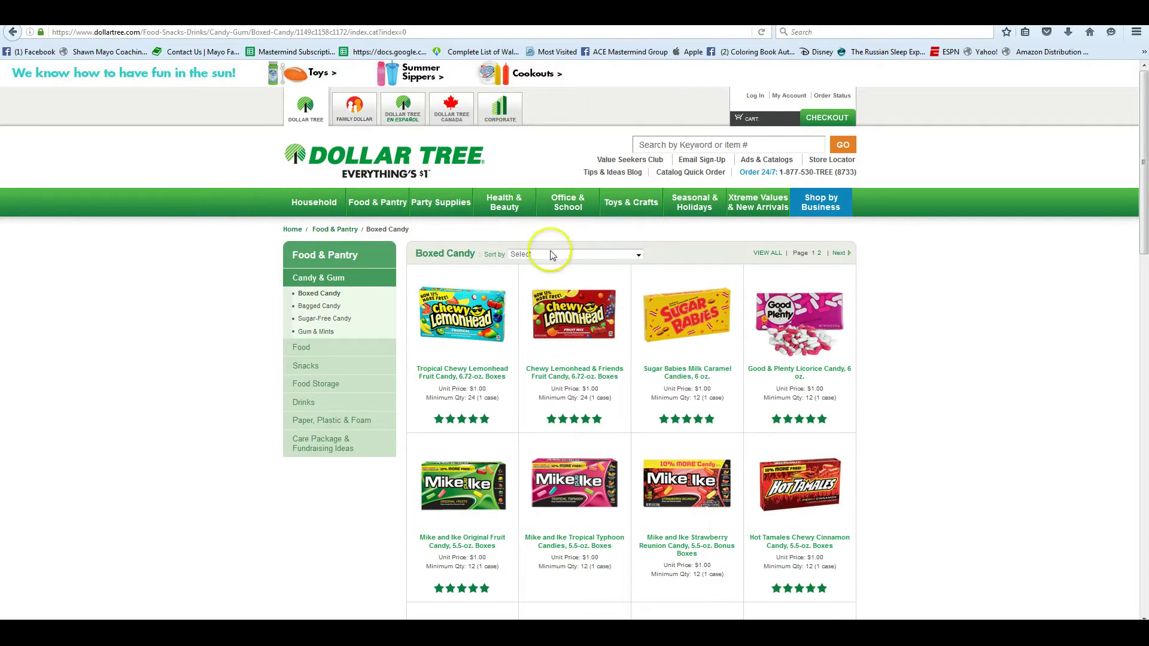
pyautogui.click(404, 33)
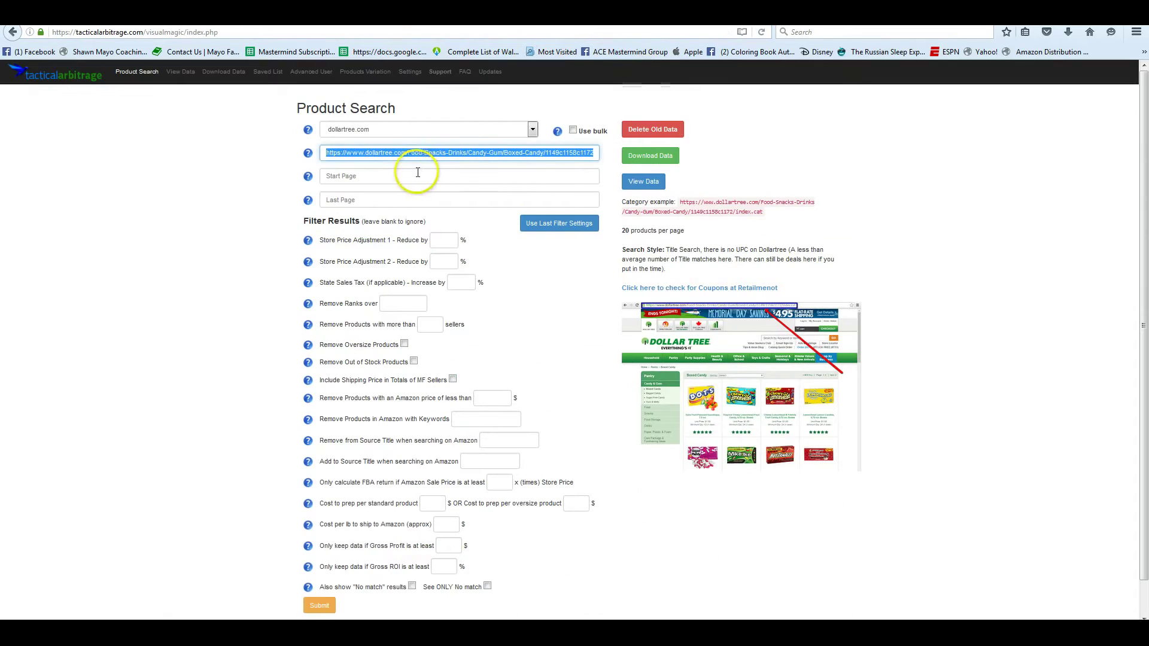
# Set the scan's start page to 1 and last page to 2.
pyautogui.click(408, 177)
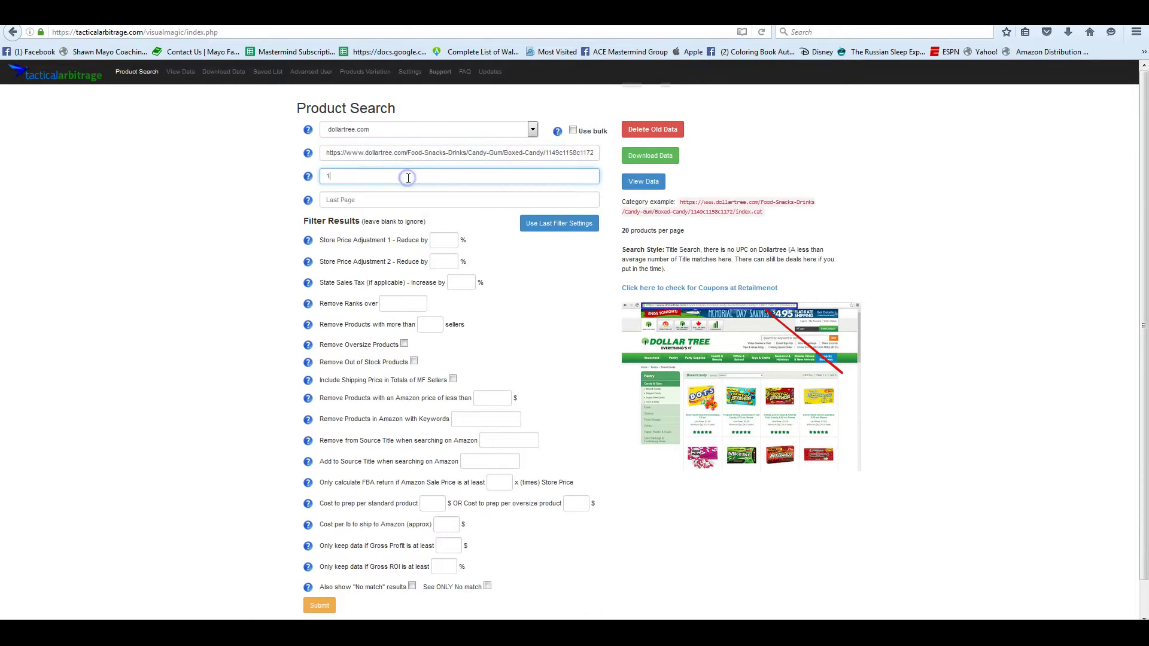
pyautogui.click(589, 265)
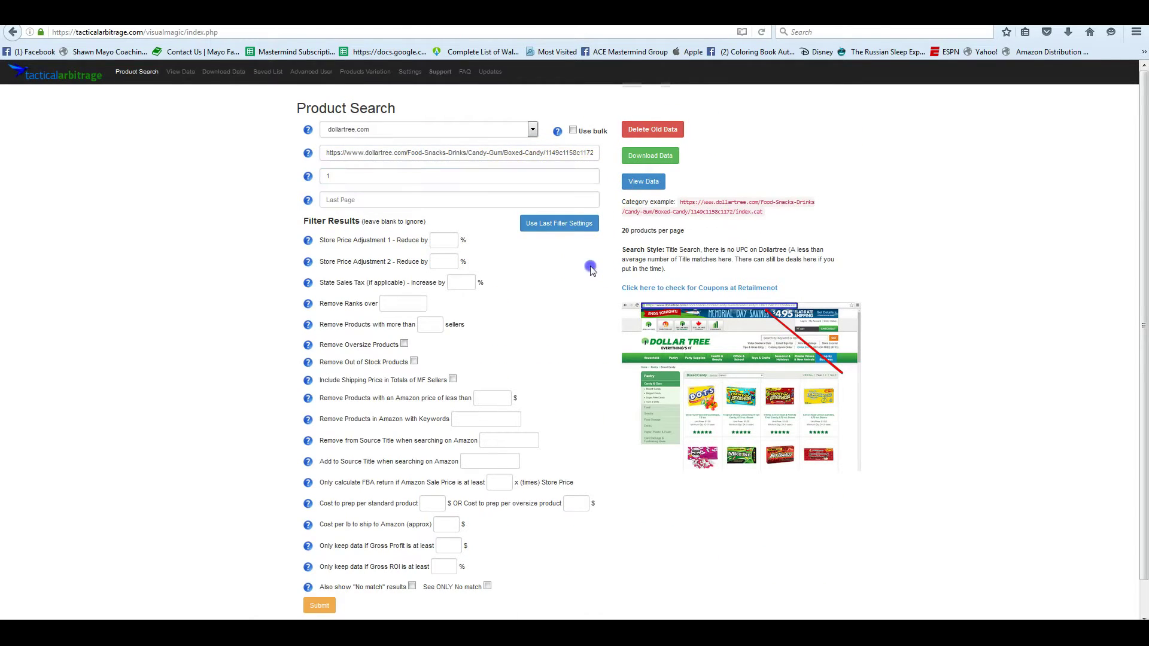
pyautogui.click(440, 201)
pyautogui.write('2')
pyautogui.click(536, 310)
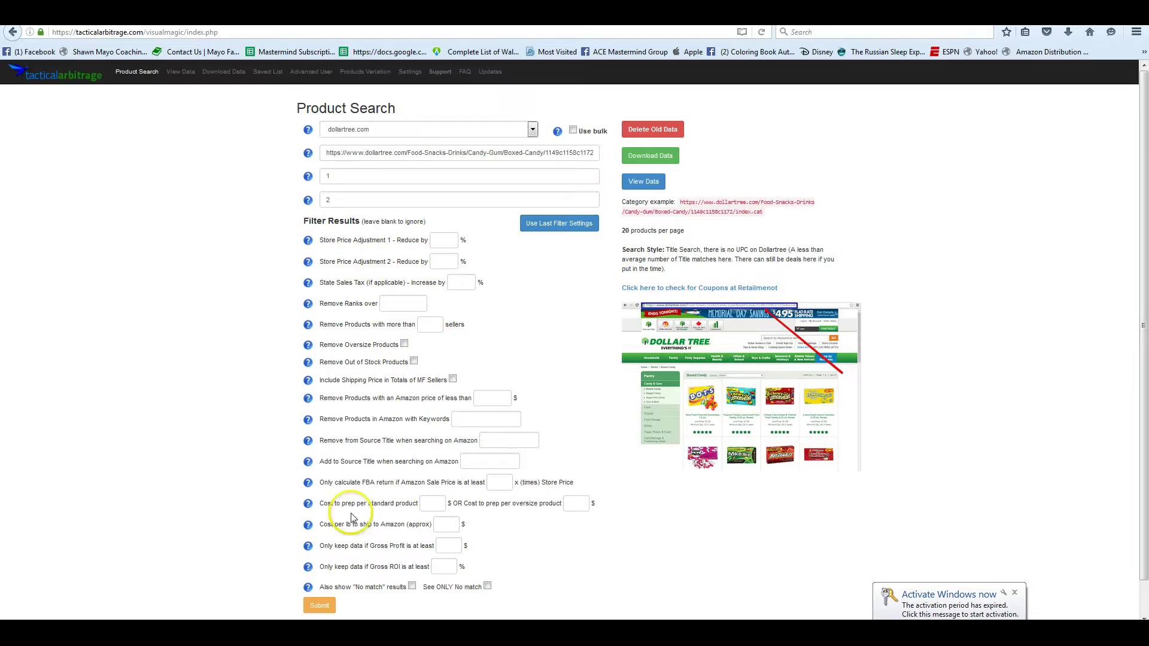
# Reapply the last filters (rank under 100000, ROI at least 50%) and submit the scan.
pyautogui.click(545, 224)
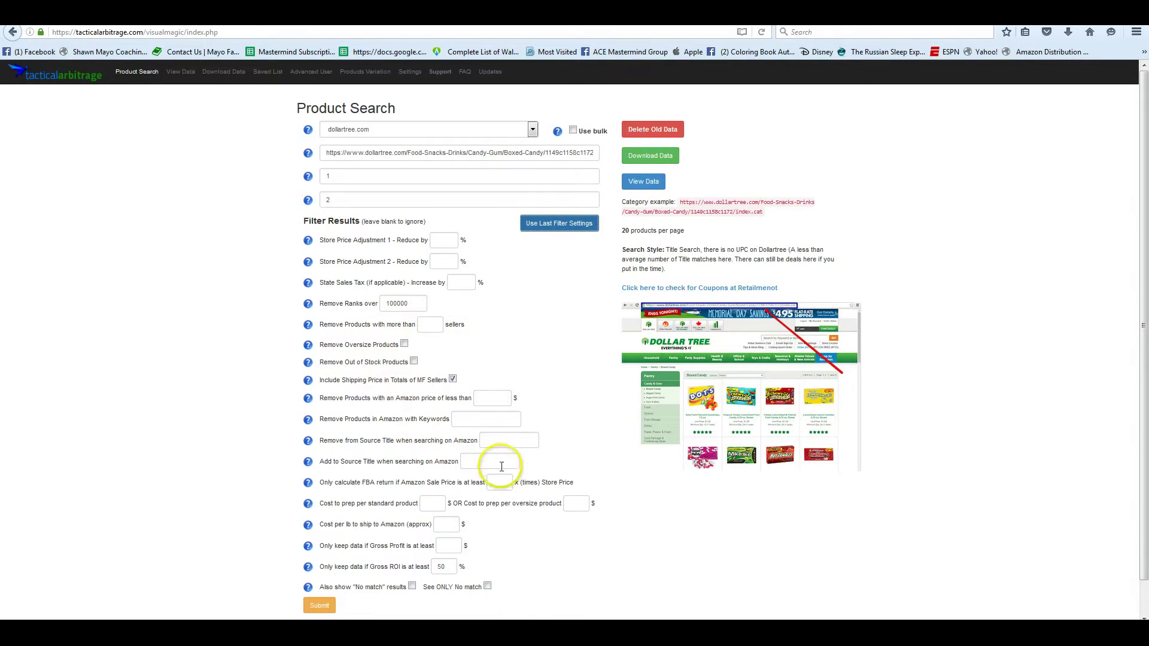
pyautogui.scroll(-1, 538, 479)
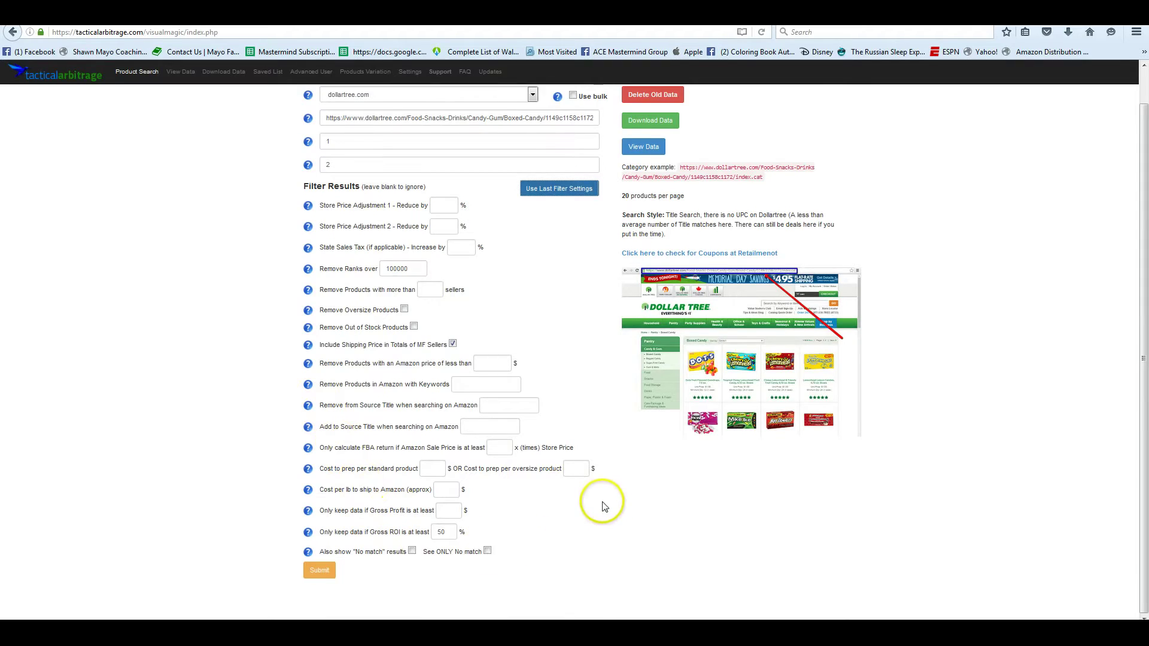
pyautogui.scroll(1, 599, 502)
pyautogui.scroll(-1, 598, 503)
pyautogui.click(319, 572)
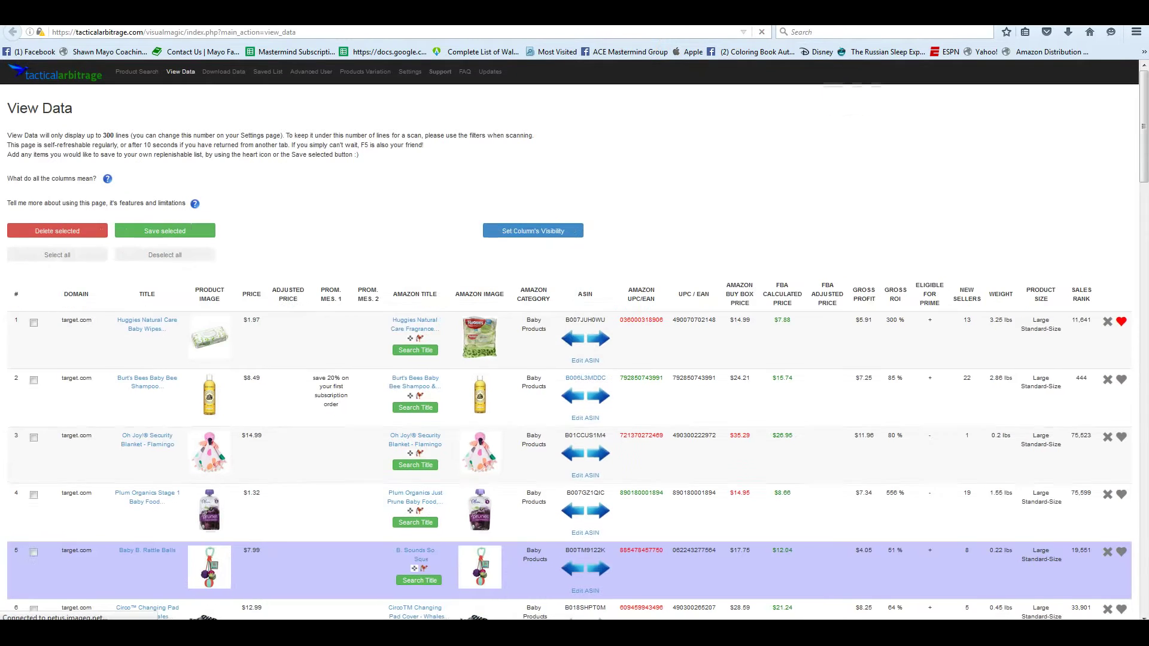
pyautogui.hotkey('alt', 'Left')
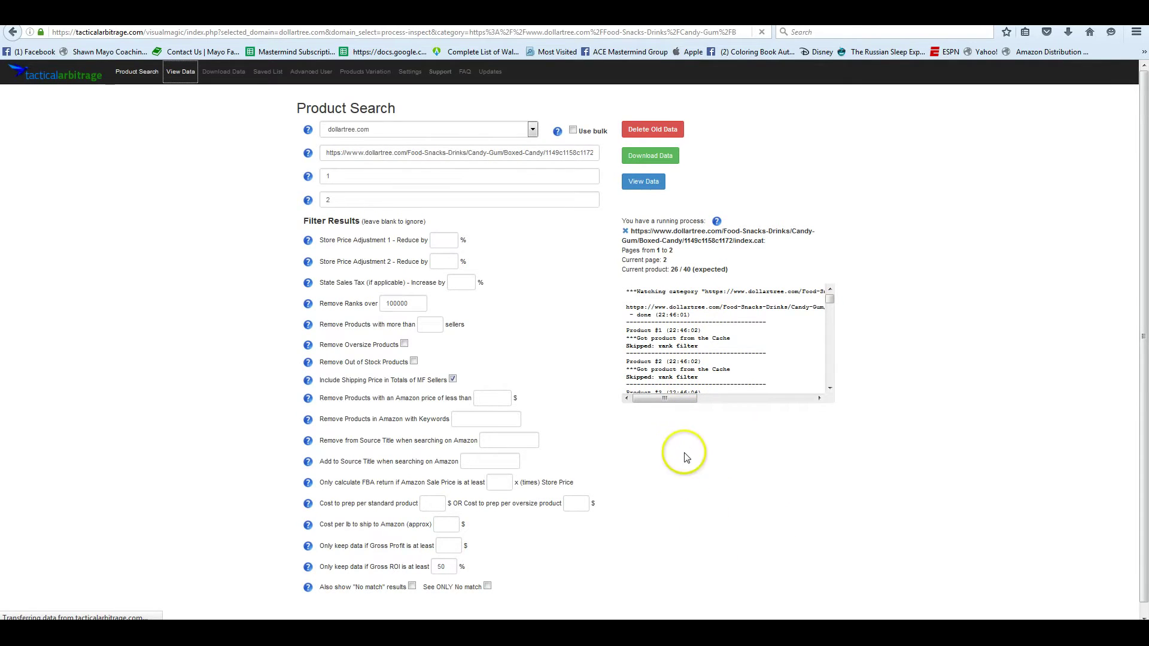
pyautogui.click(625, 231)
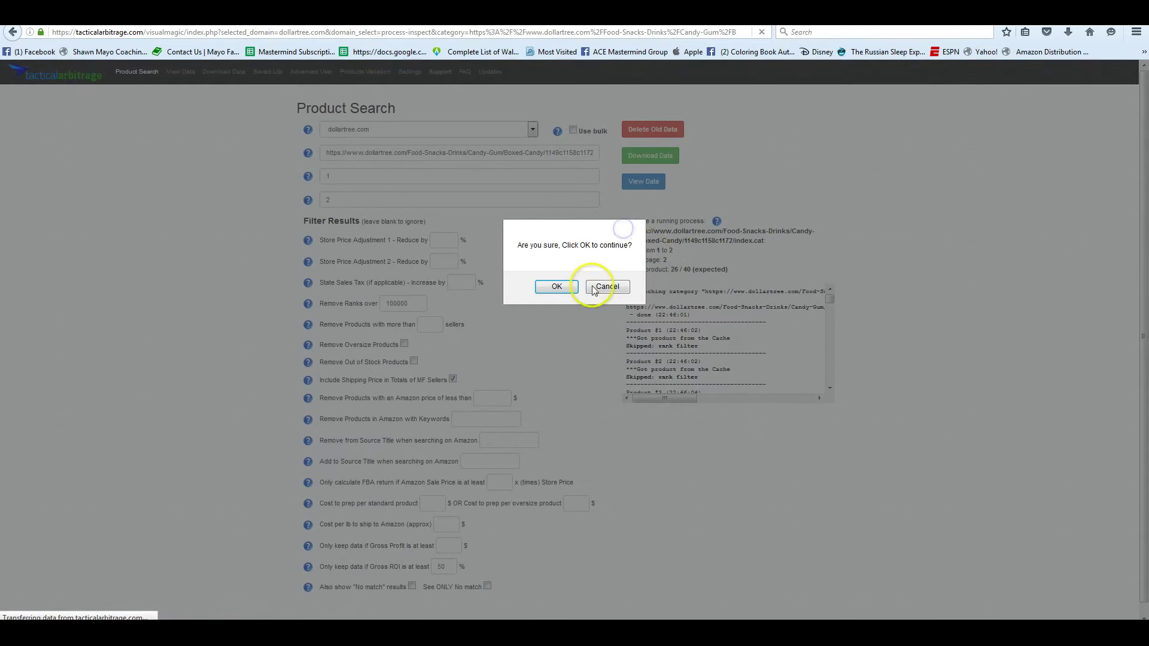
pyautogui.click(554, 286)
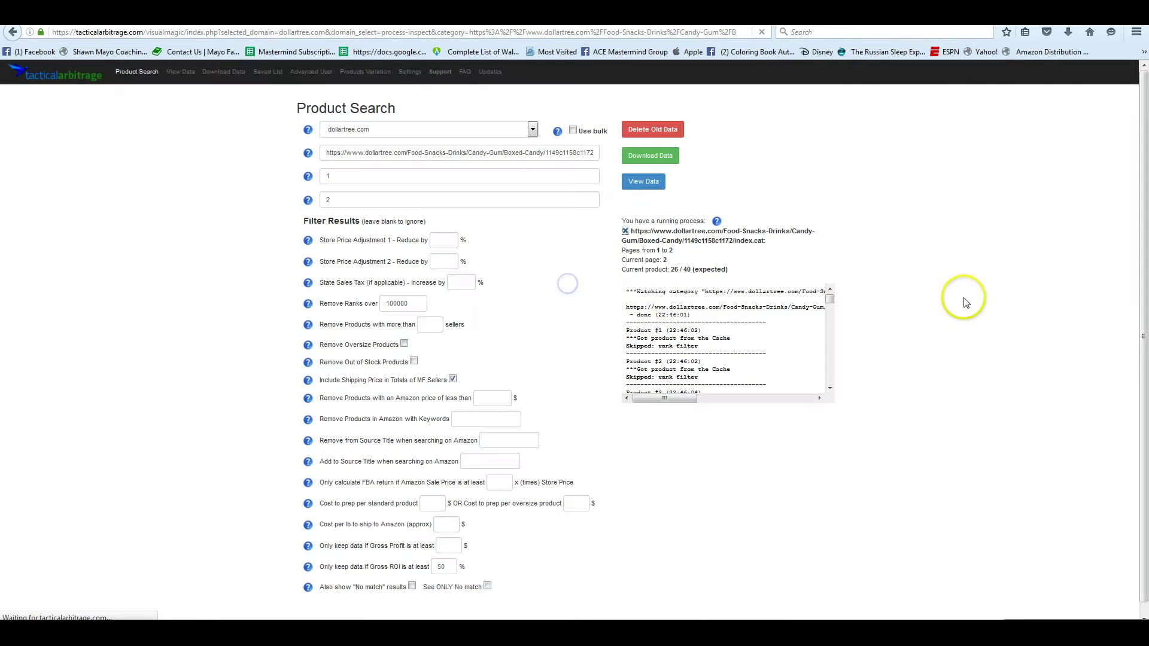
# Enable bulk search and open the example bulk_example.csv file in Excel.
pyautogui.click(573, 131)
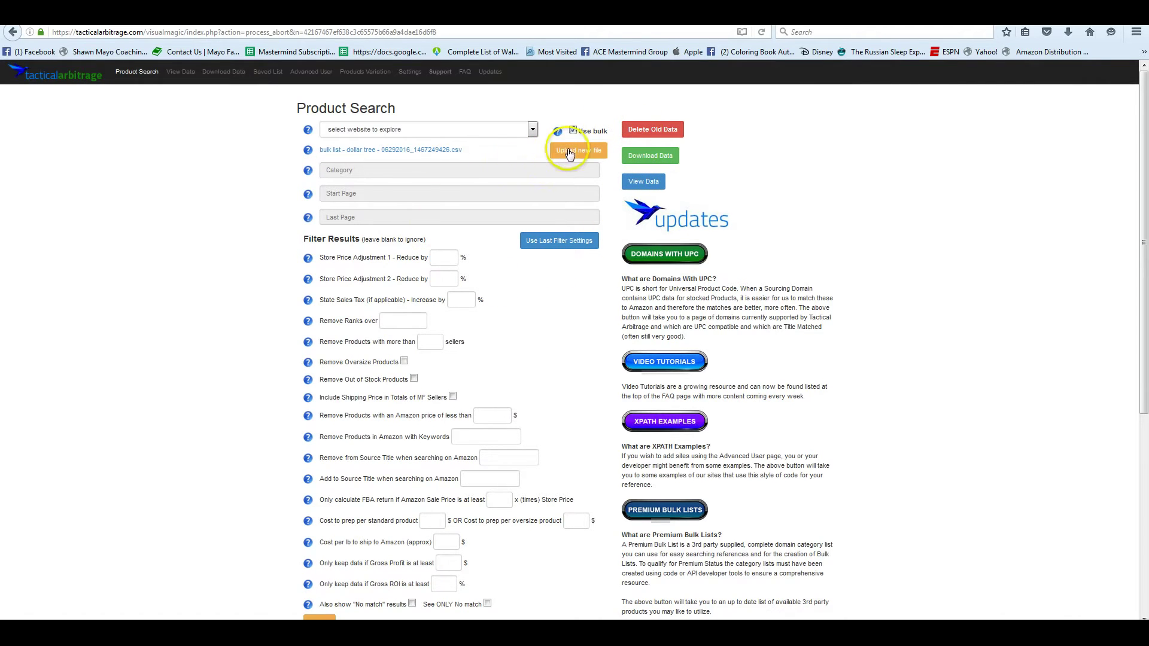
pyautogui.click(569, 154)
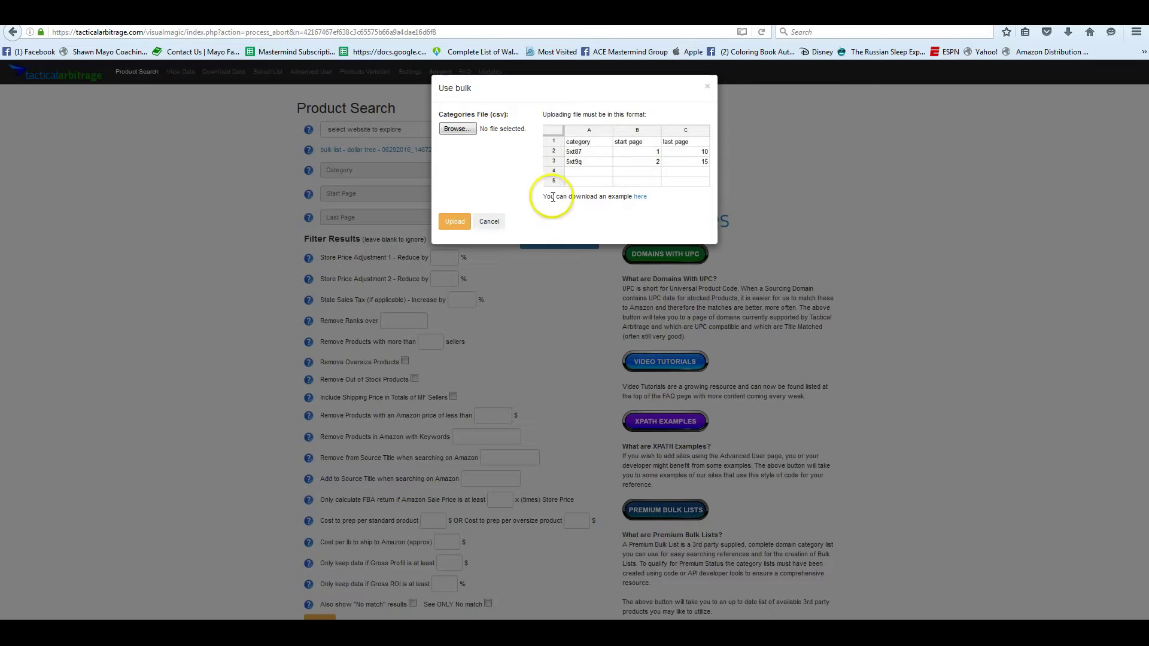
pyautogui.click(641, 198)
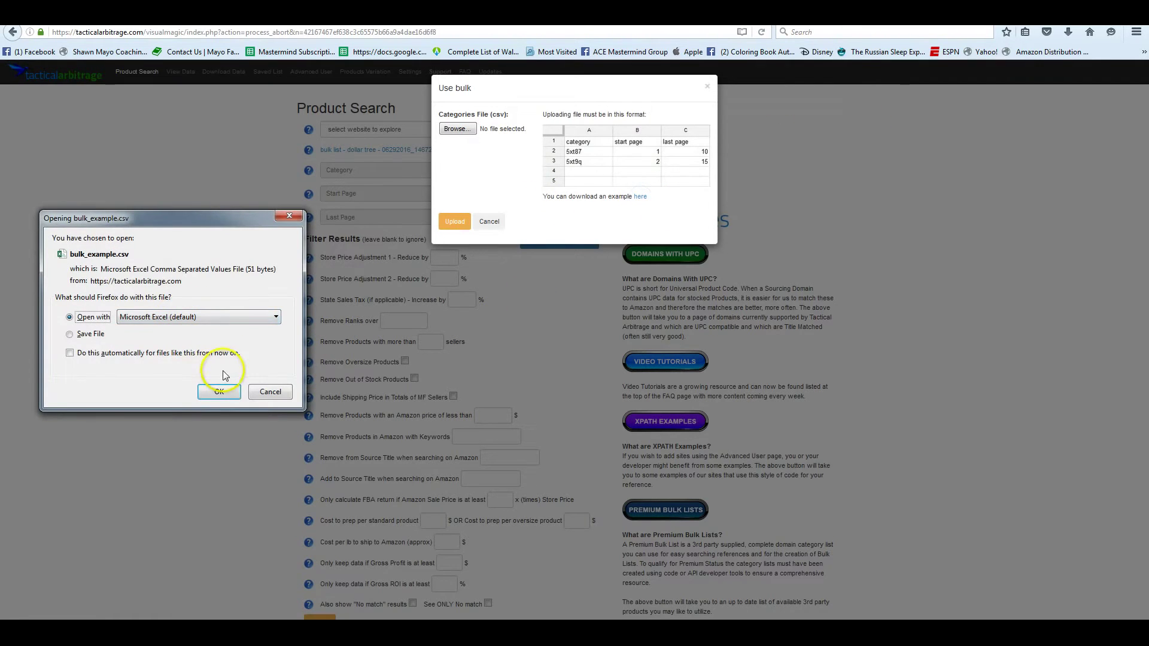
pyautogui.click(219, 391)
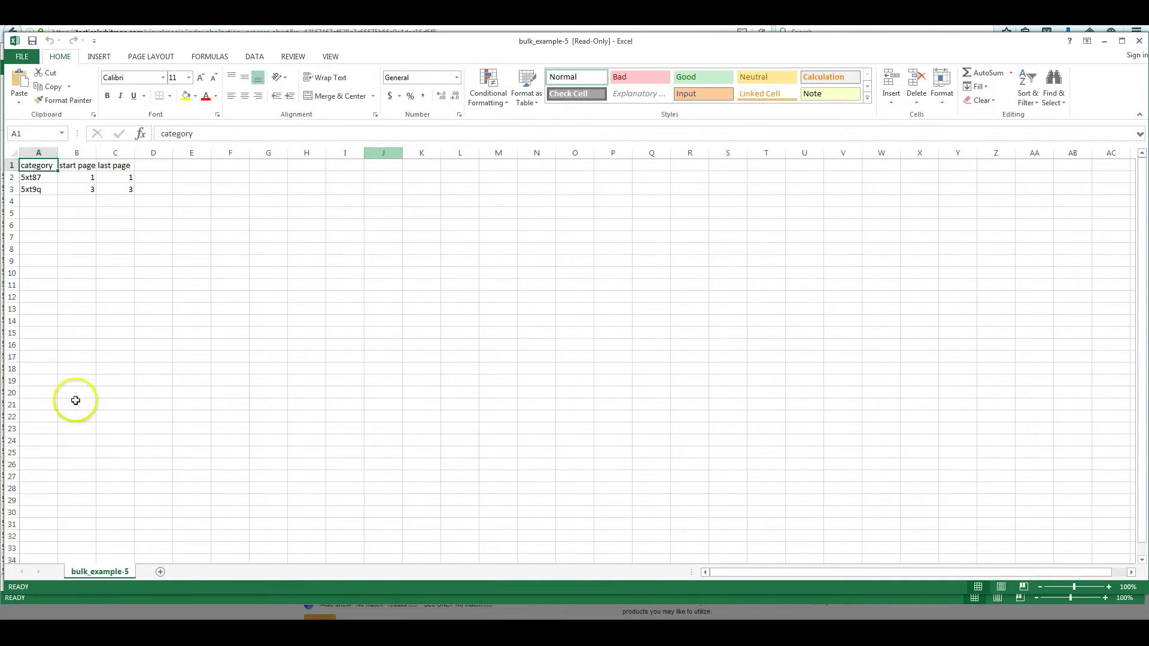
# Fill row 2 with the Boxed Candy URL, start page 1 and last page 2.
pyautogui.click(48, 180)
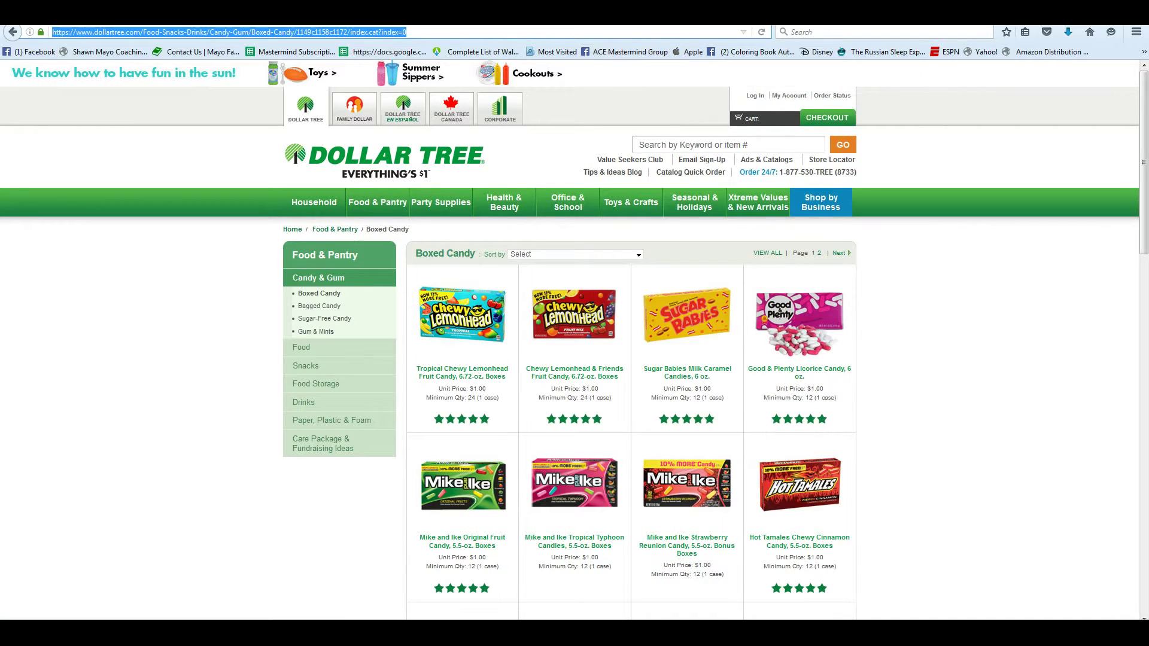
pyautogui.hotkey('alt', 'Tab')
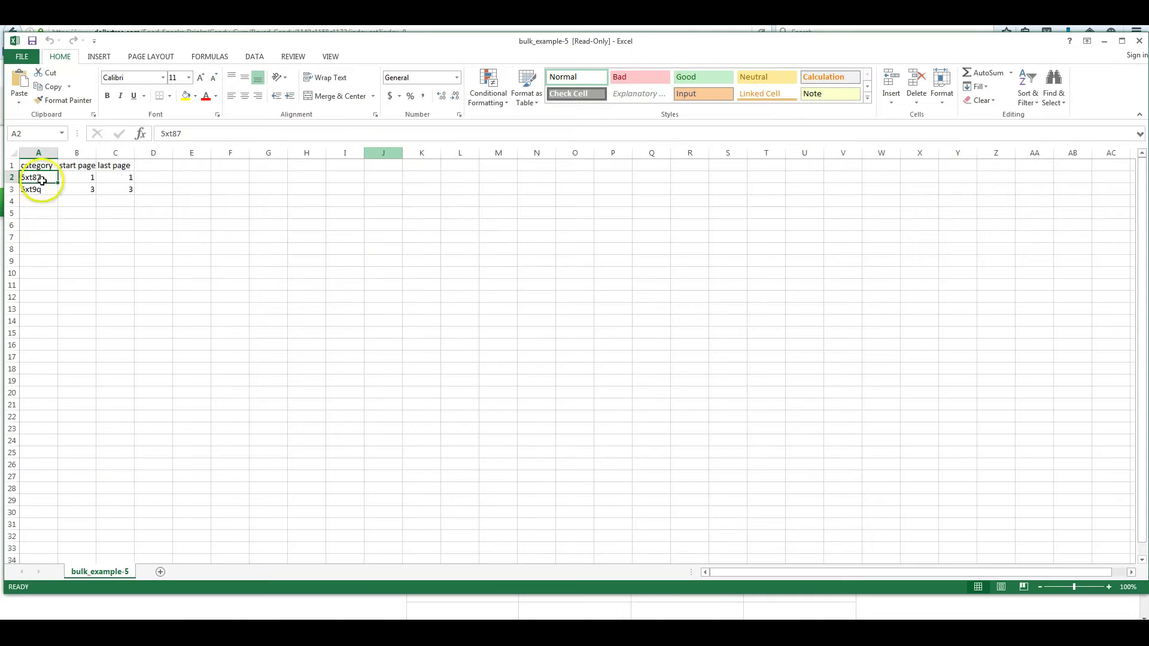
pyautogui.write('https://www.dollartree.com/Food-Snacks-Drinks/Candy-Gum/Boxed-Candy/1140+1158+1172/index.cat?index=0')
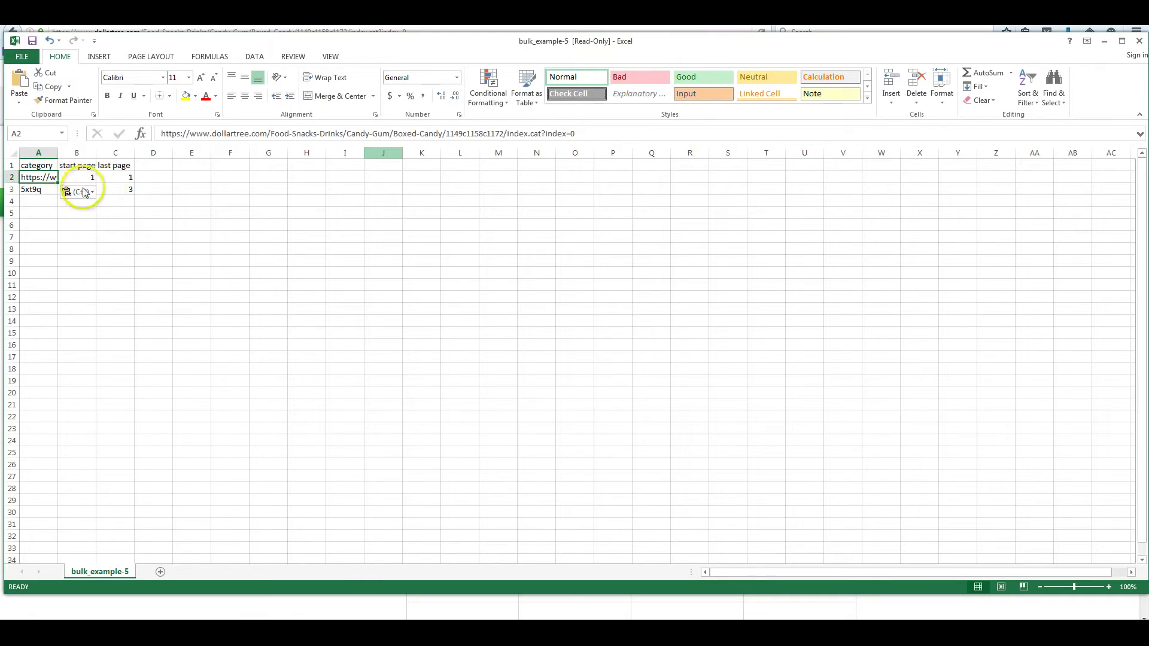
pyautogui.click(76, 176)
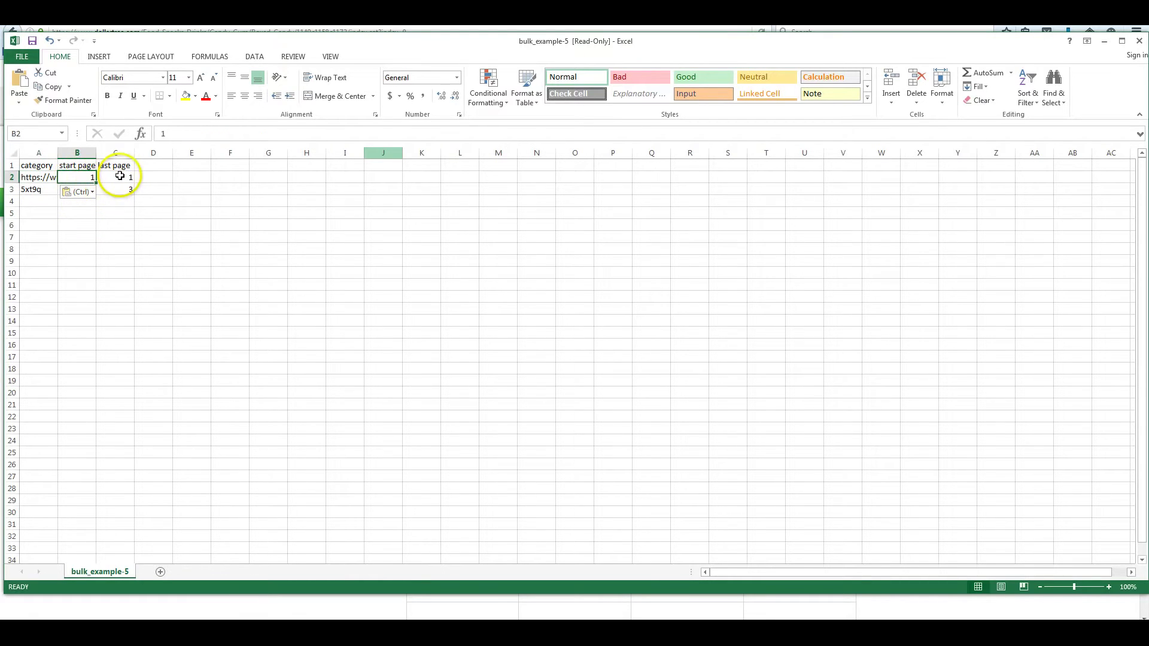
pyautogui.click(121, 177)
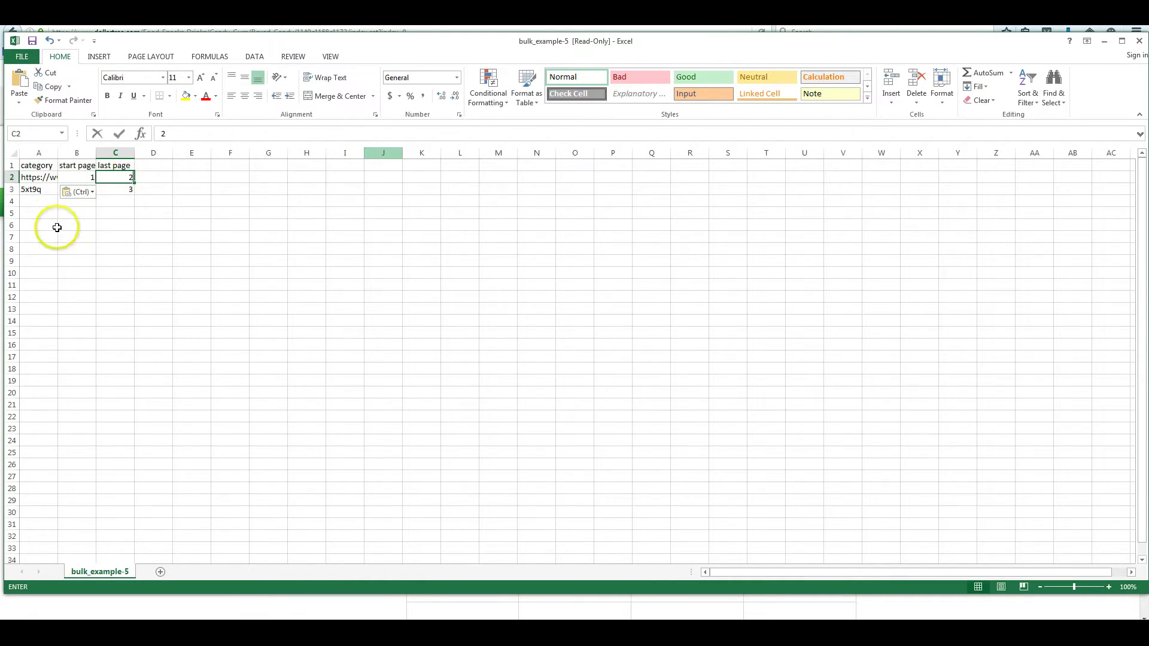
pyautogui.write('2')
# Fill row 3 with the same URL, start page 1 and last page 2.
pyautogui.click(38, 189)
pyautogui.write('https://www.dollartree.com/Food-Snacks-Drinks/Candy-Gum/Boxed-Candy/1149c1158c1172/index.cat?index=0')
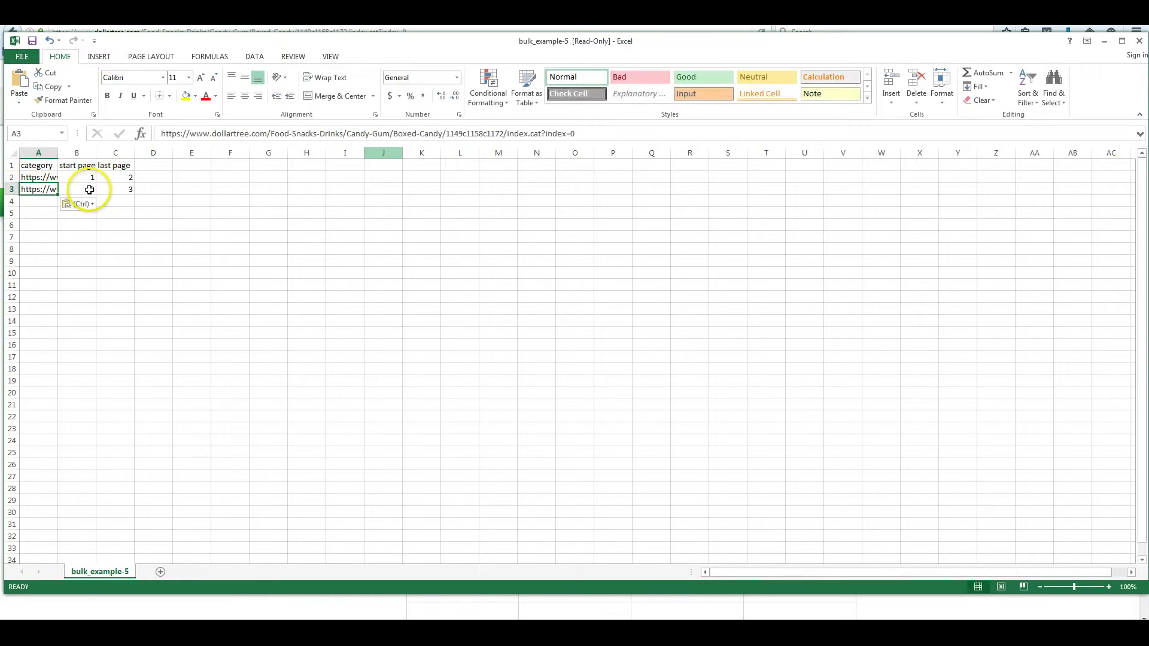
pyautogui.click(70, 192)
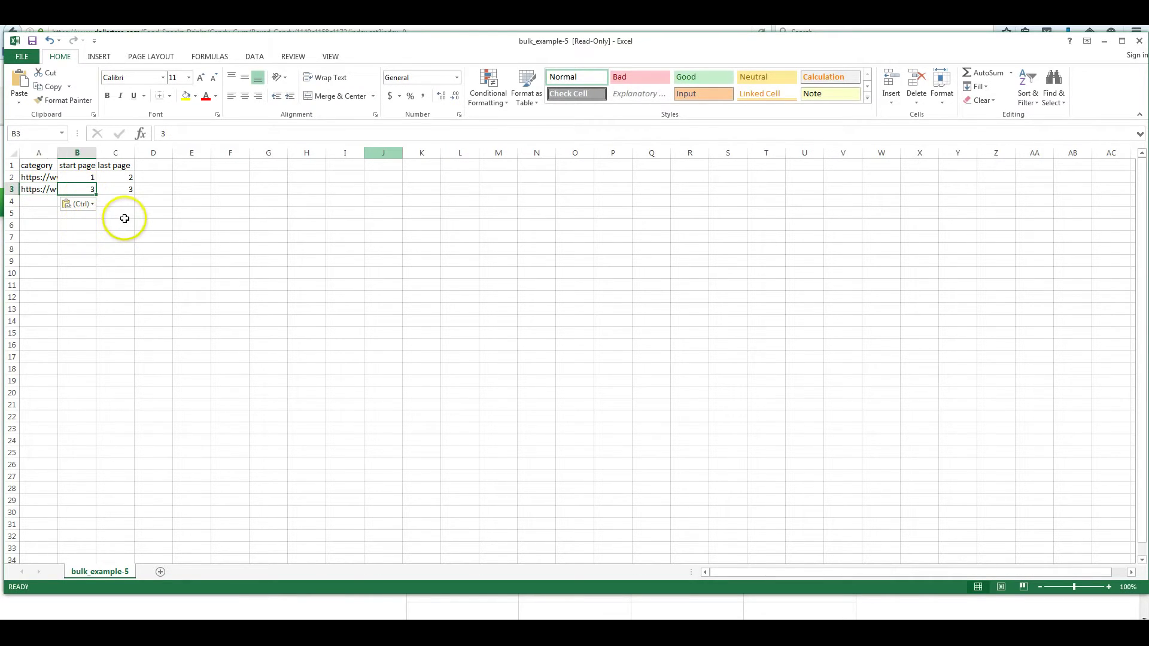
pyautogui.write('1')
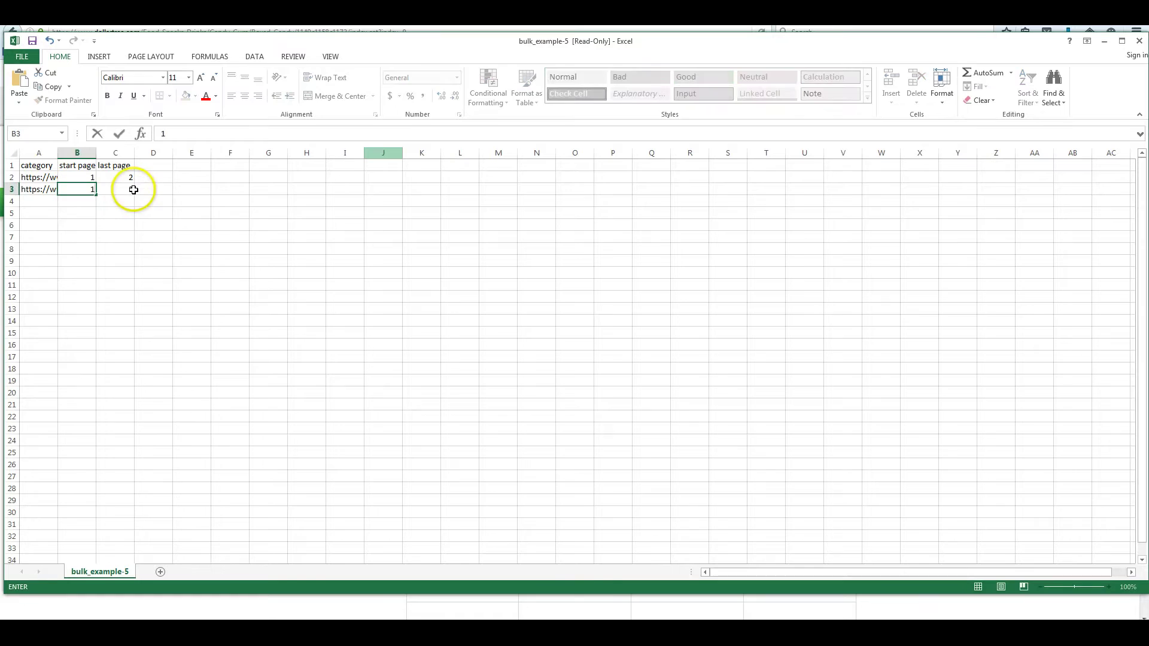
pyautogui.click(134, 189)
pyautogui.write('2')
pyautogui.click(116, 237)
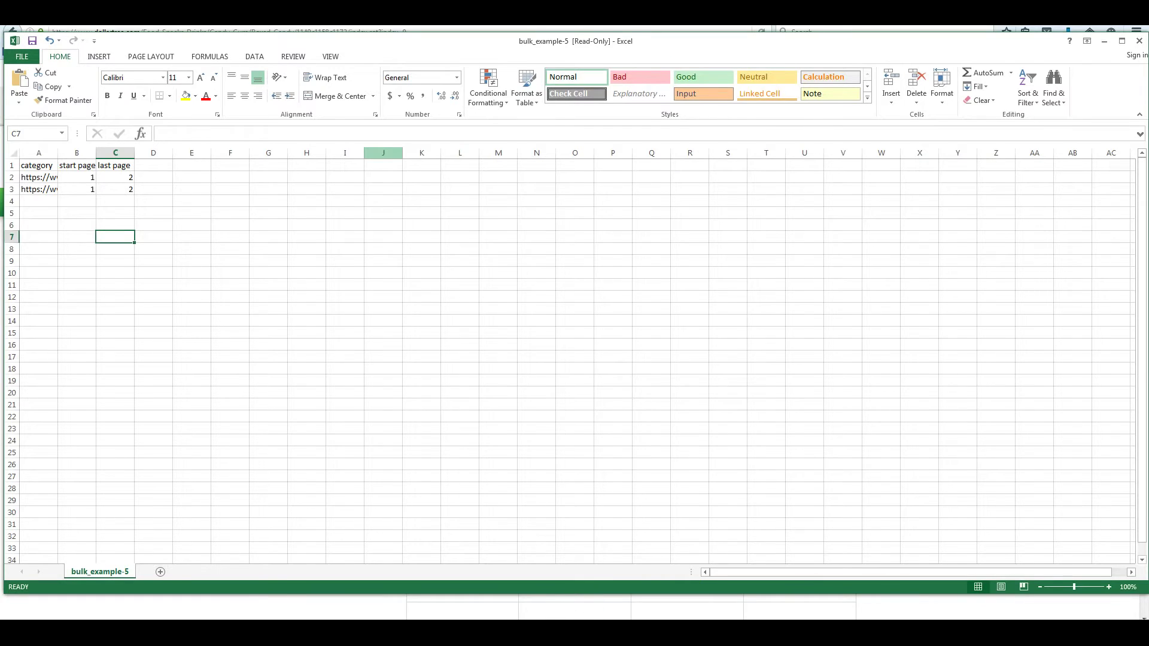
pyautogui.hotkey('alt', 'Tab')
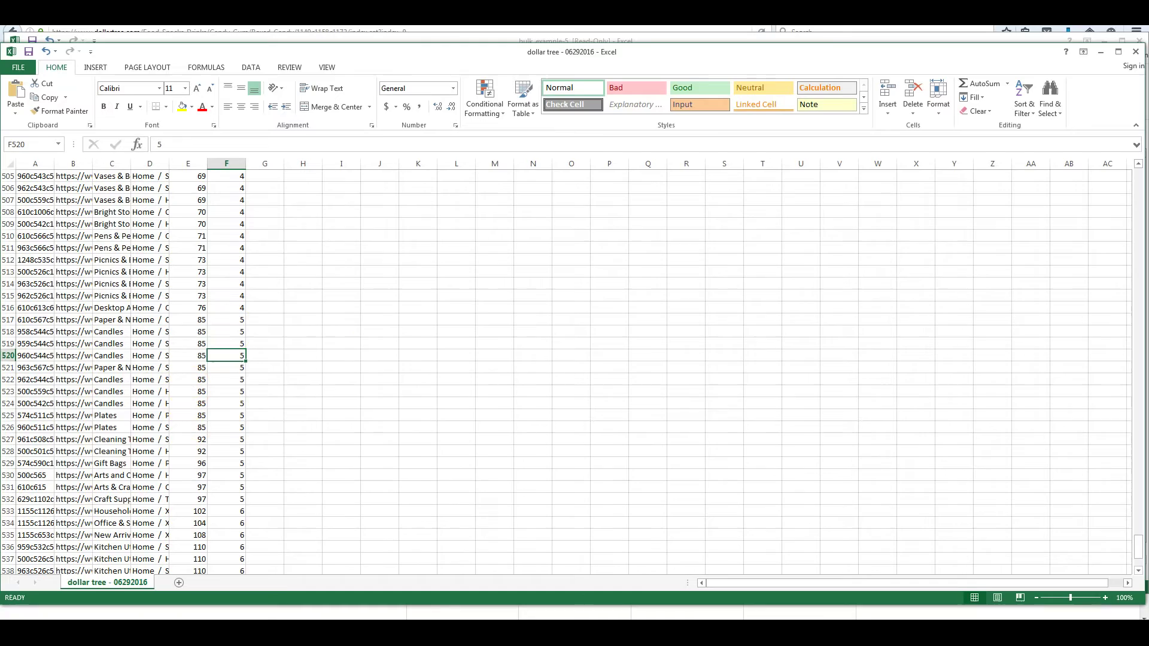
# In the bulk list workbook, jump to the list's bottom and inspect several category URLs.
pyautogui.hotkey('alt', 'Tab')
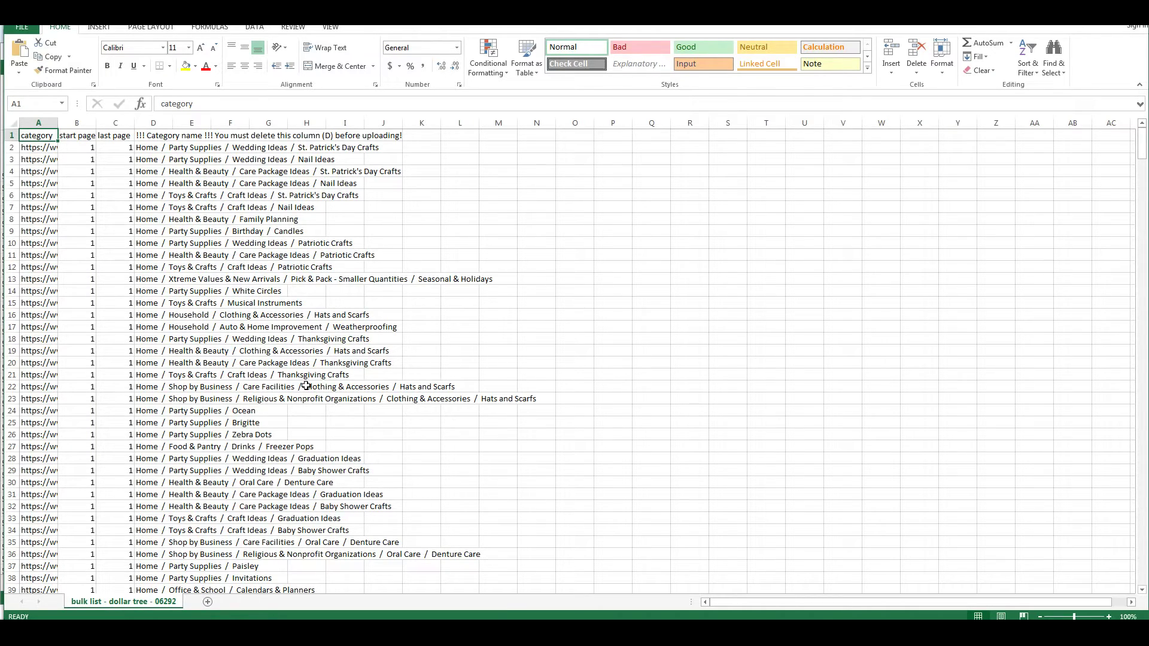
pyautogui.click(28, 265)
pyautogui.hotkey('ctrl', 'Down')
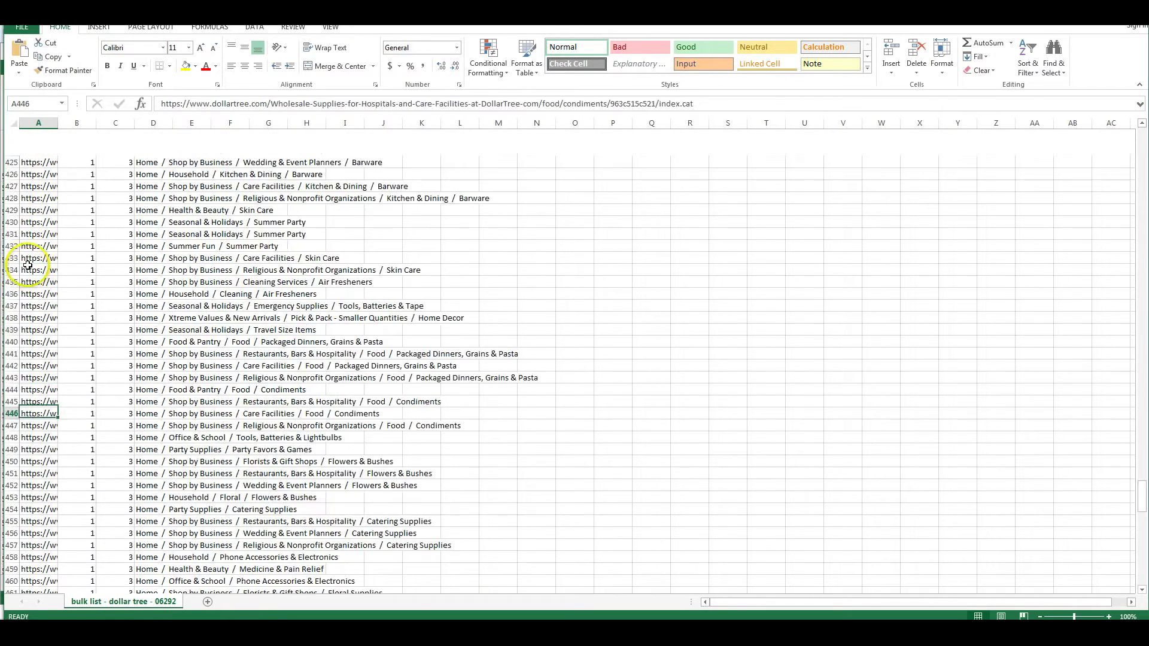
pyautogui.scroll(20, 28, 265)
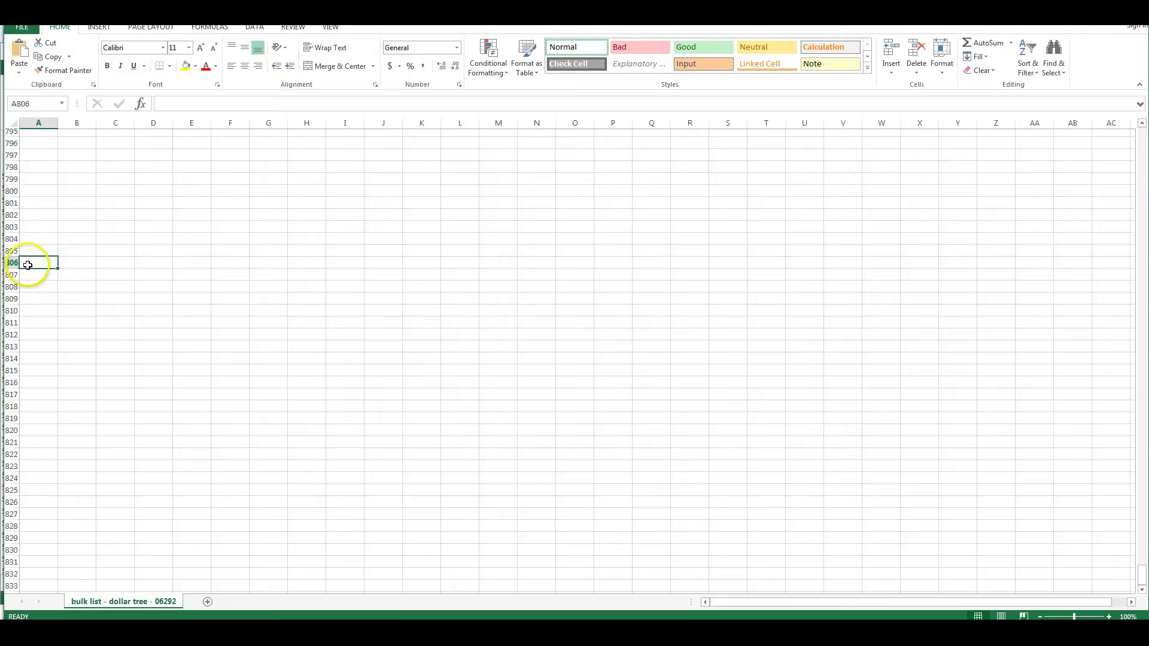
pyautogui.click(28, 265)
pyautogui.scroll(20, 29, 265)
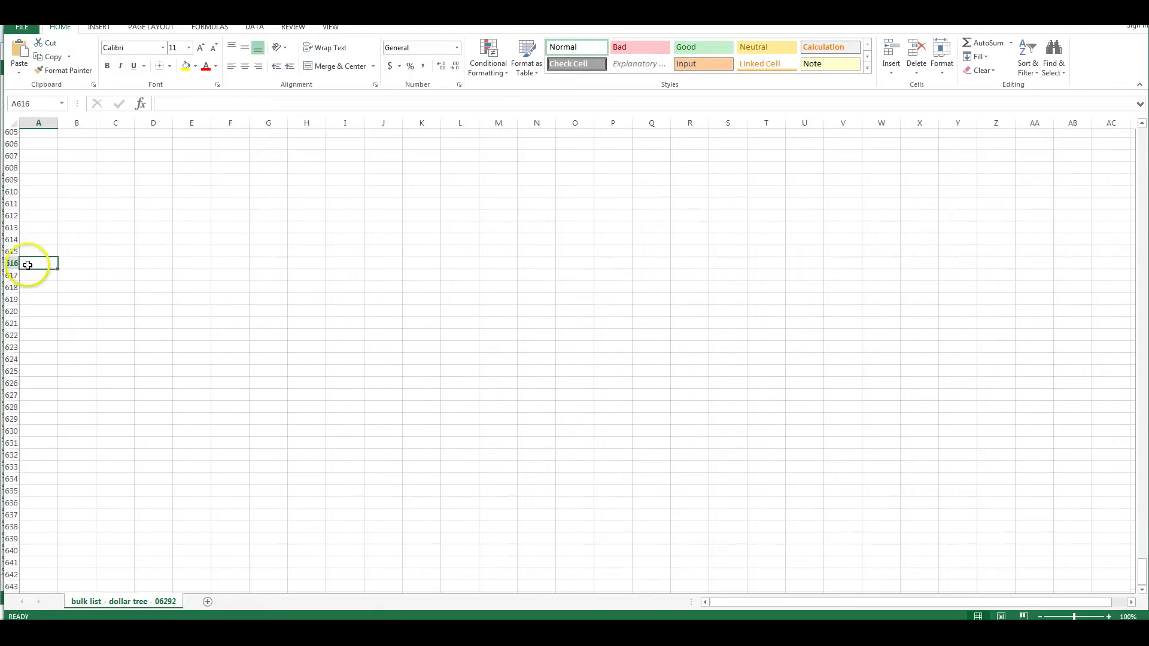
pyautogui.click(28, 264)
pyautogui.scroll(20, 28, 265)
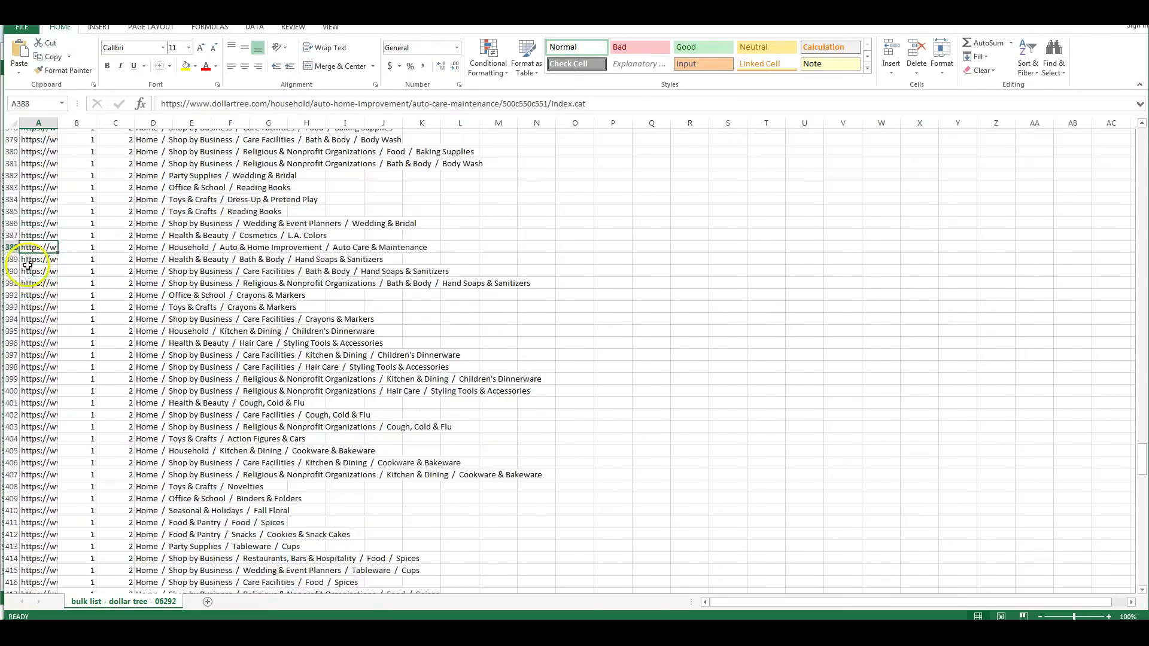
pyautogui.click(28, 265)
# Page down to row 547, the Xtreme Values Party Supplies category with 15 pages.
pyautogui.press('pagedown')
pyautogui.press('pagedown')
pyautogui.press('pagedown')
pyautogui.press('pagedown')
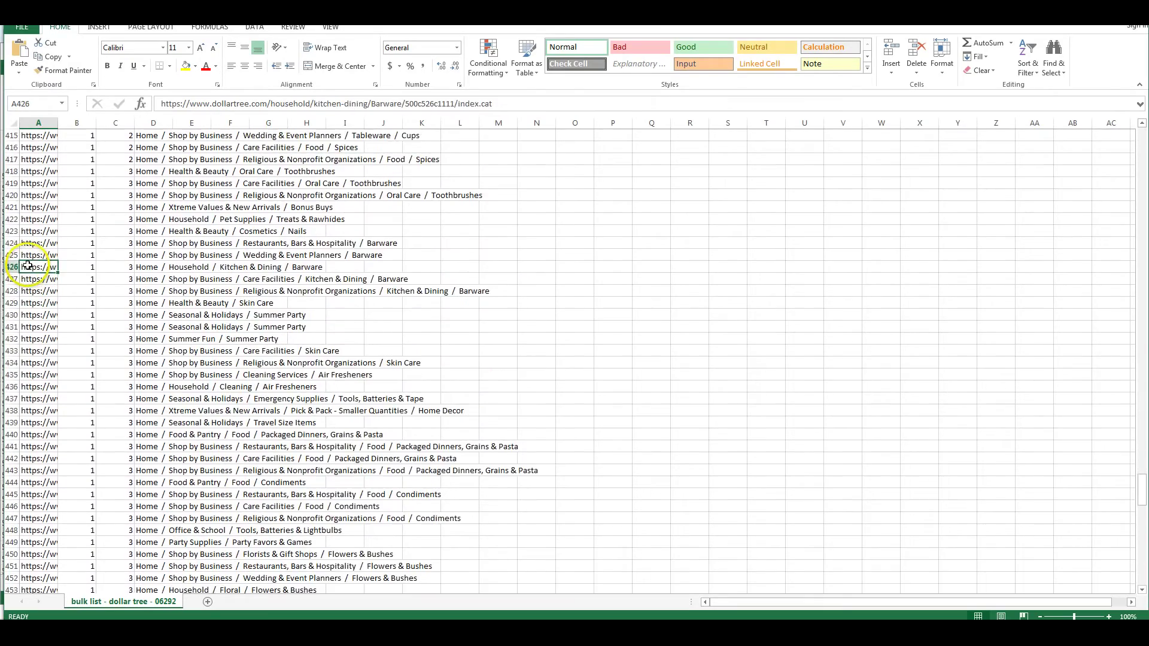
pyautogui.press('pagedown')
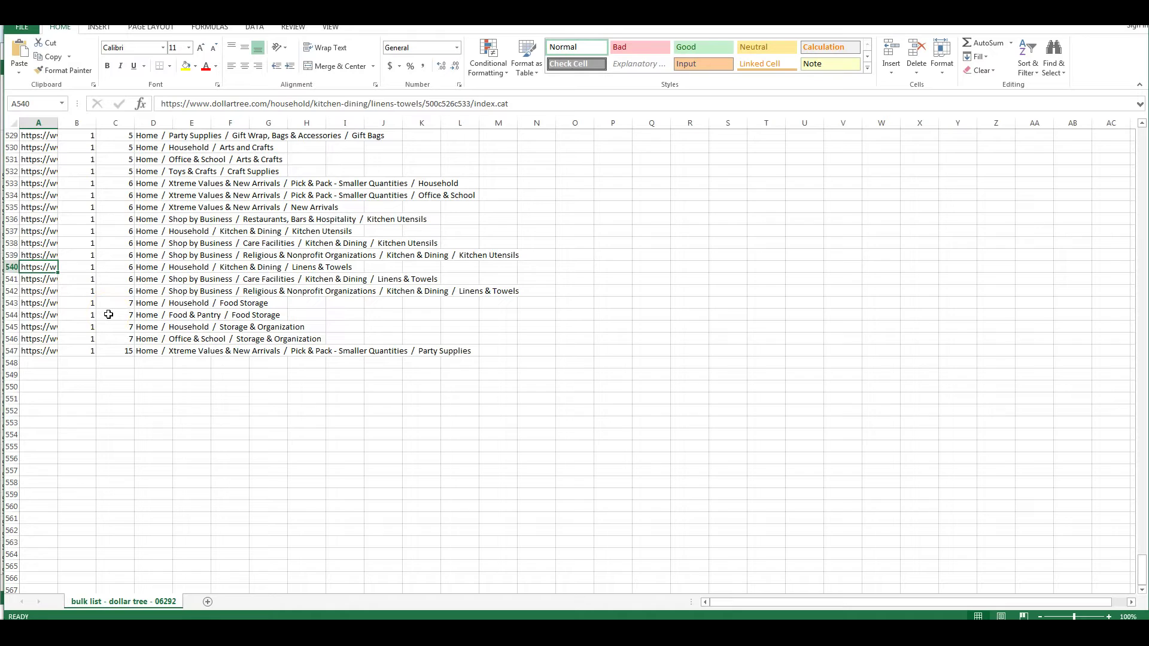
pyautogui.click(153, 352)
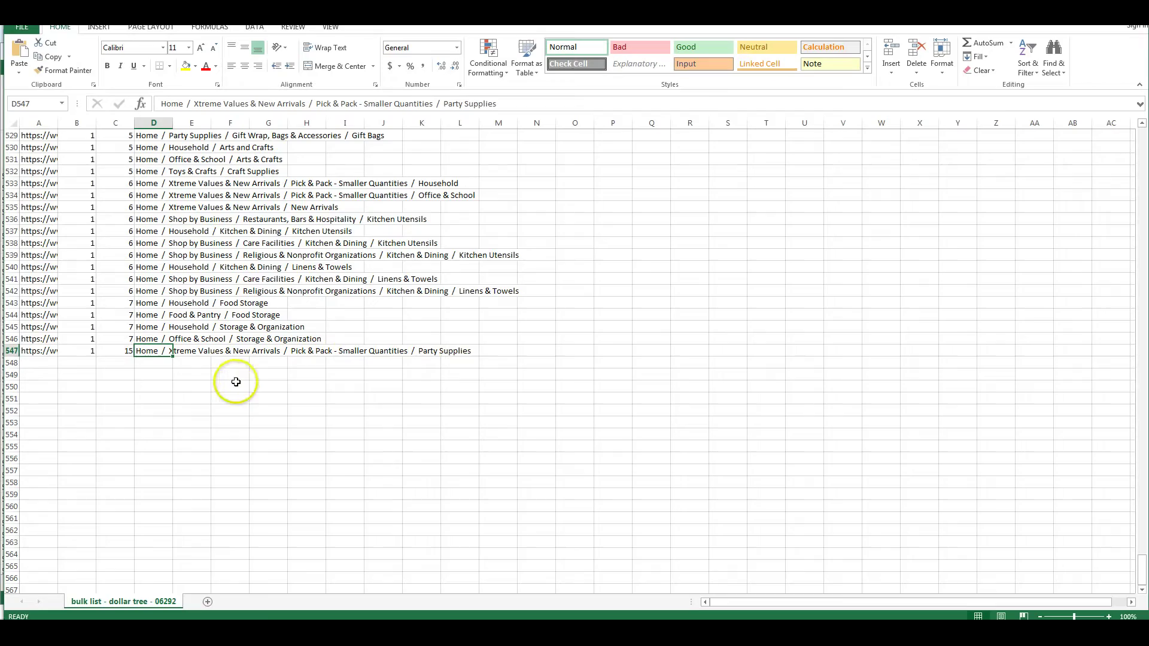
pyautogui.scroll(11, 236, 374)
pyautogui.scroll(-11, 239, 365)
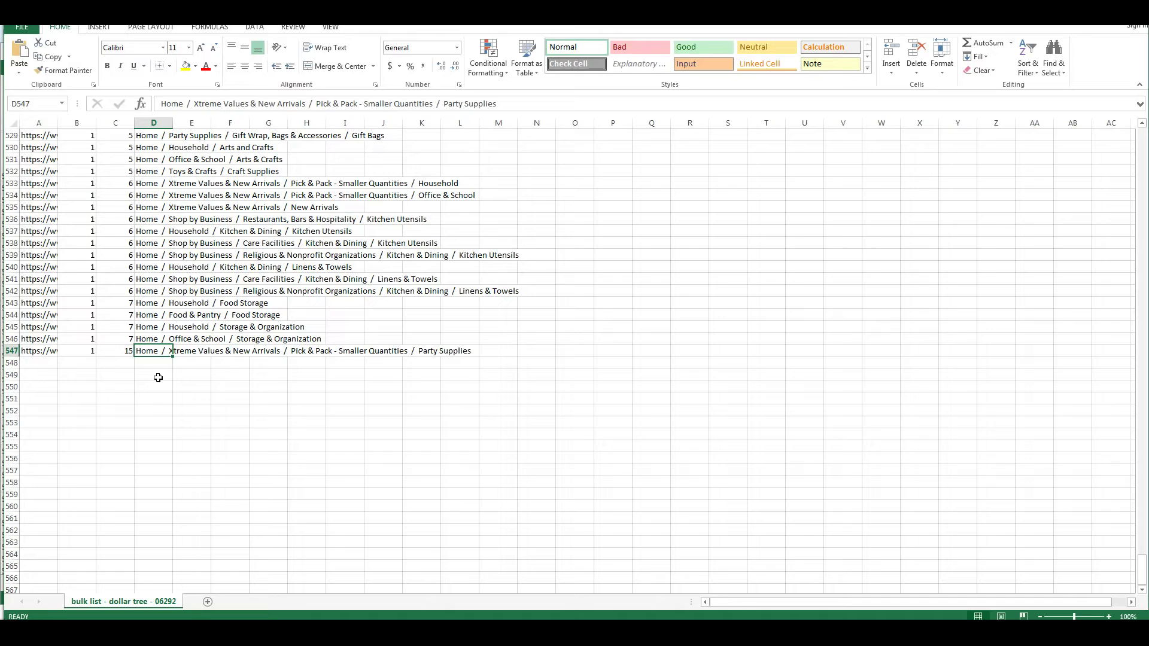
# Select the surplus category rows from 39 down to 547.
pyautogui.scroll(20, 236, 353)
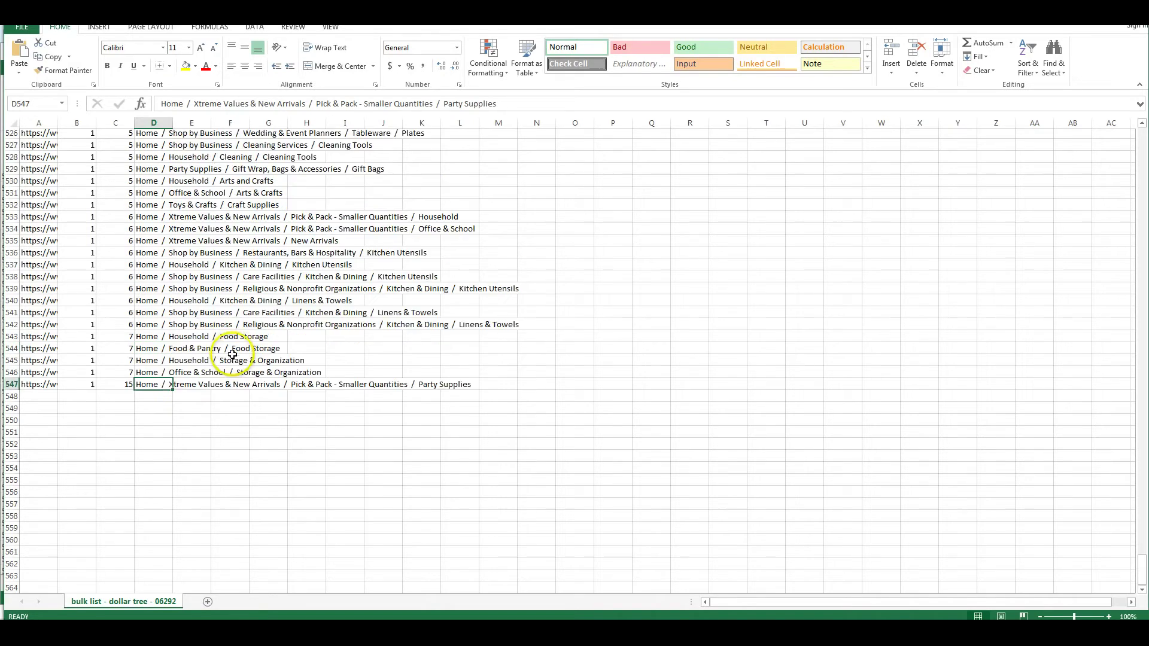
pyautogui.scroll(9, 236, 345)
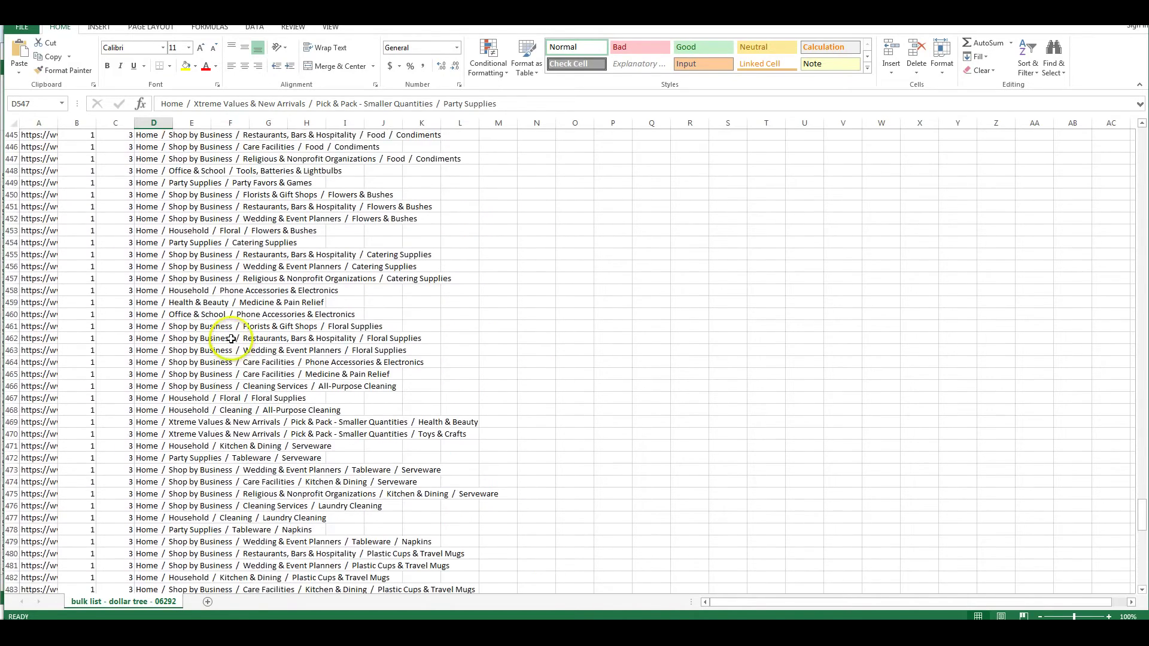
pyautogui.scroll(-20, 221, 350)
pyautogui.scroll(-9, 208, 353)
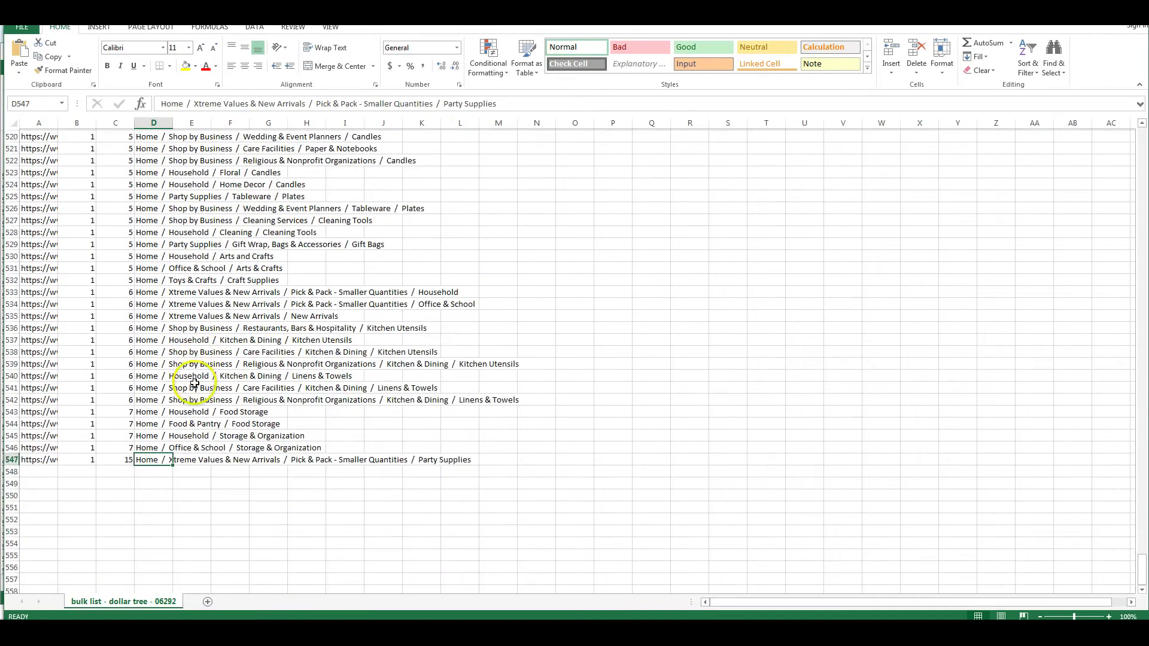
pyautogui.click(66, 339)
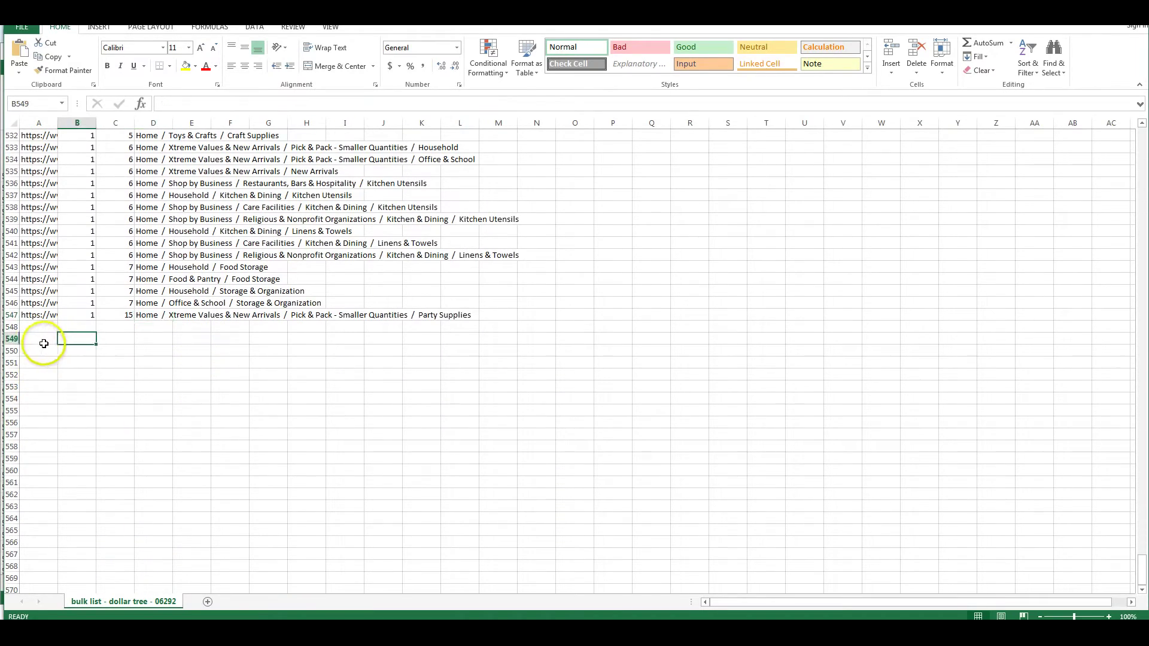
pyautogui.click(12, 315)
pyautogui.moveTo(13, 315); pyautogui.dragTo(11, 312)
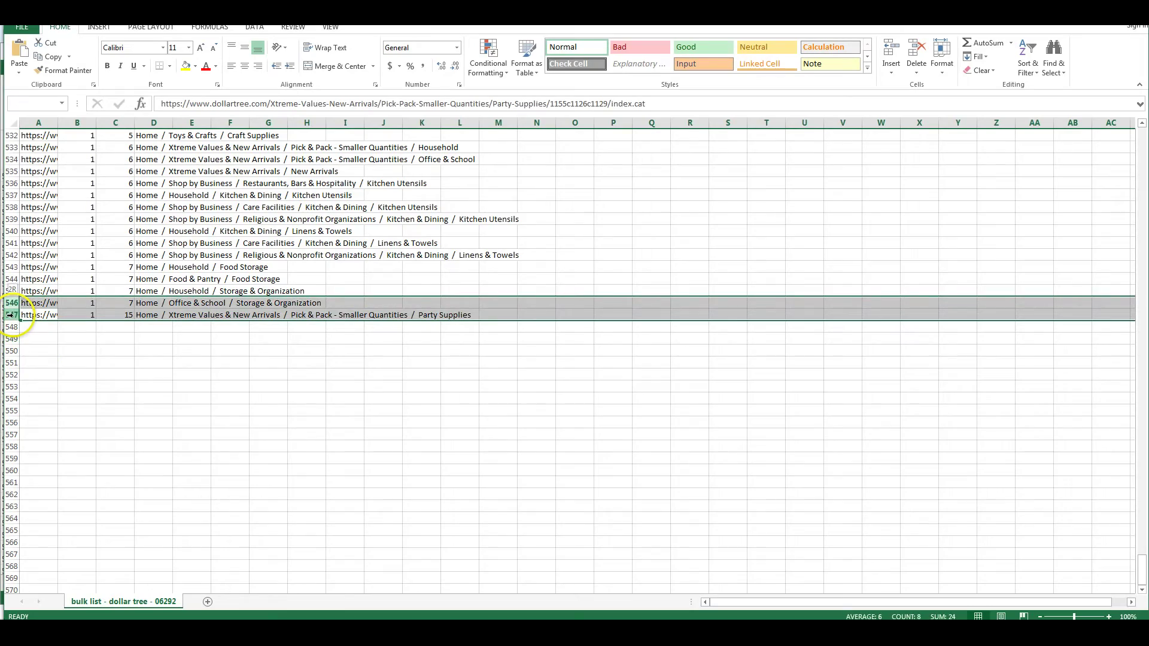
pyautogui.scroll(20, 10, 315)
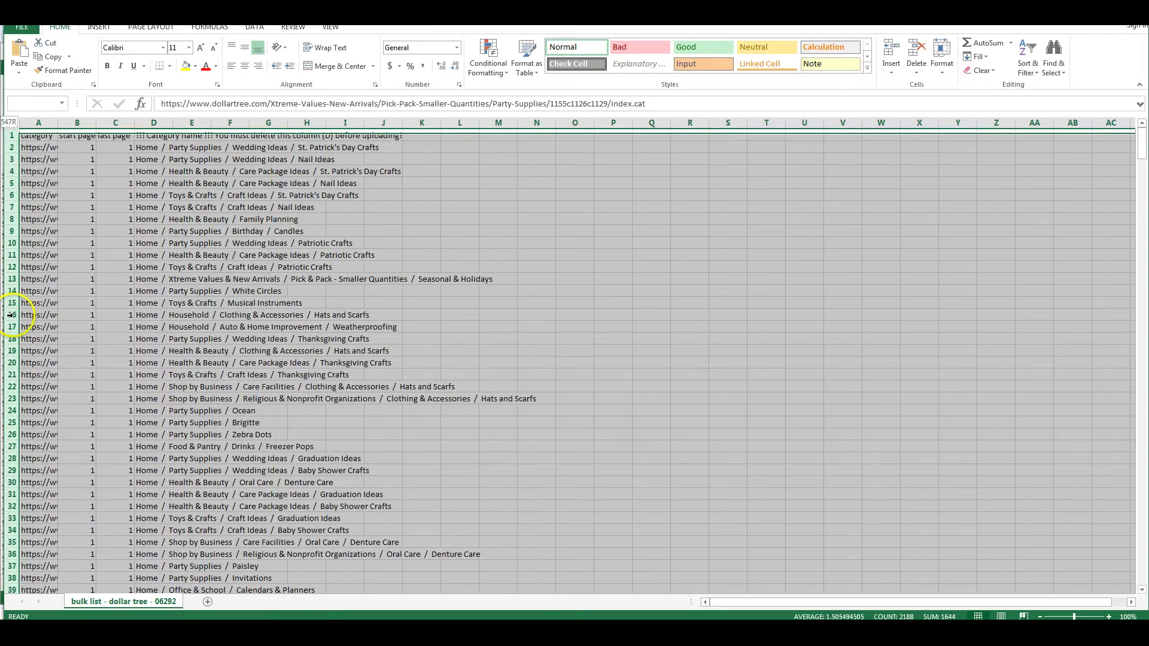
pyautogui.scroll(-13, 10, 314)
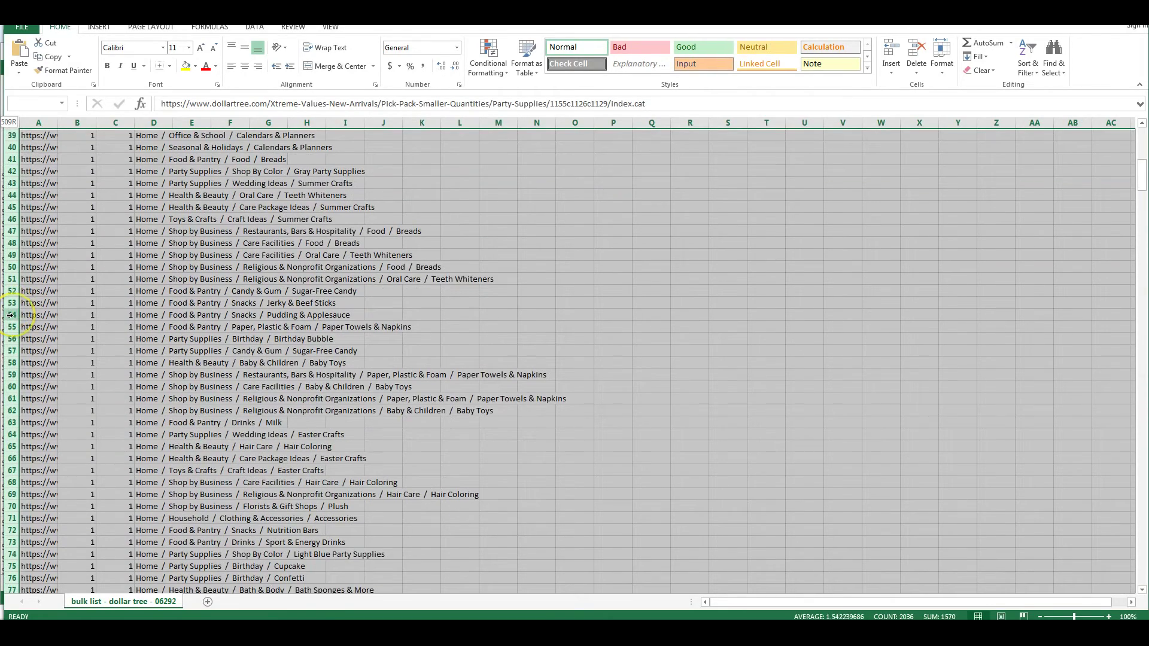
pyautogui.rightClick(10, 146)
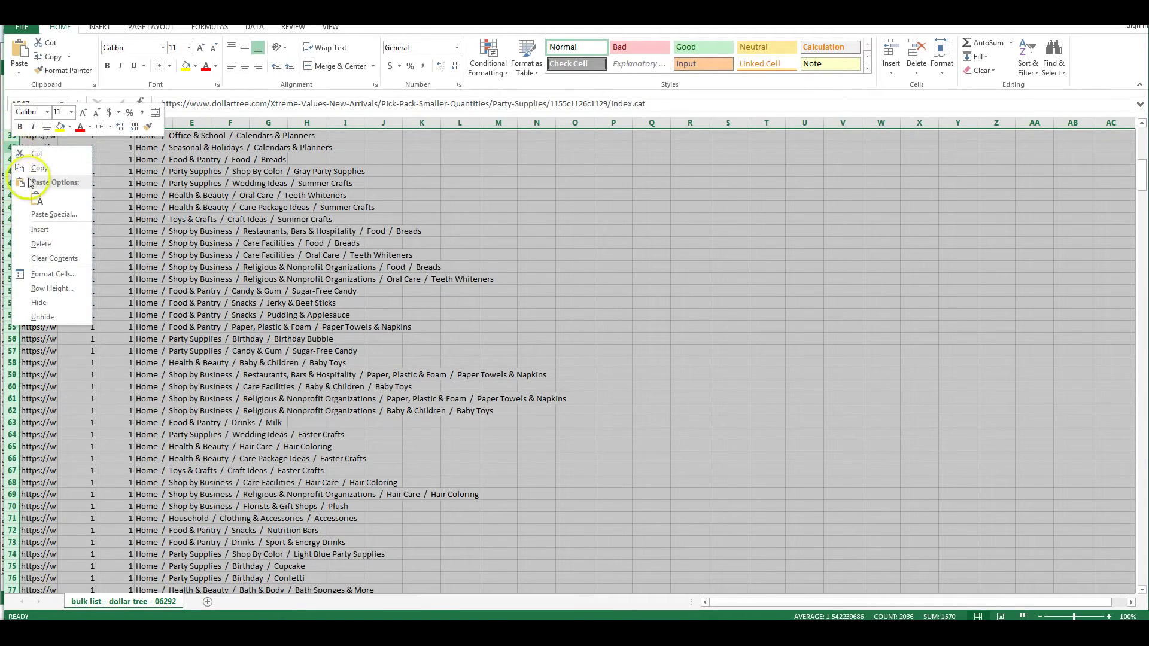
pyautogui.press('Escape')
# Delete the contents of rows 39–547 and deselect them.
pyautogui.scroll(-20, 282, 243)
pyautogui.press('Delete')
pyautogui.scroll(20, 303, 321)
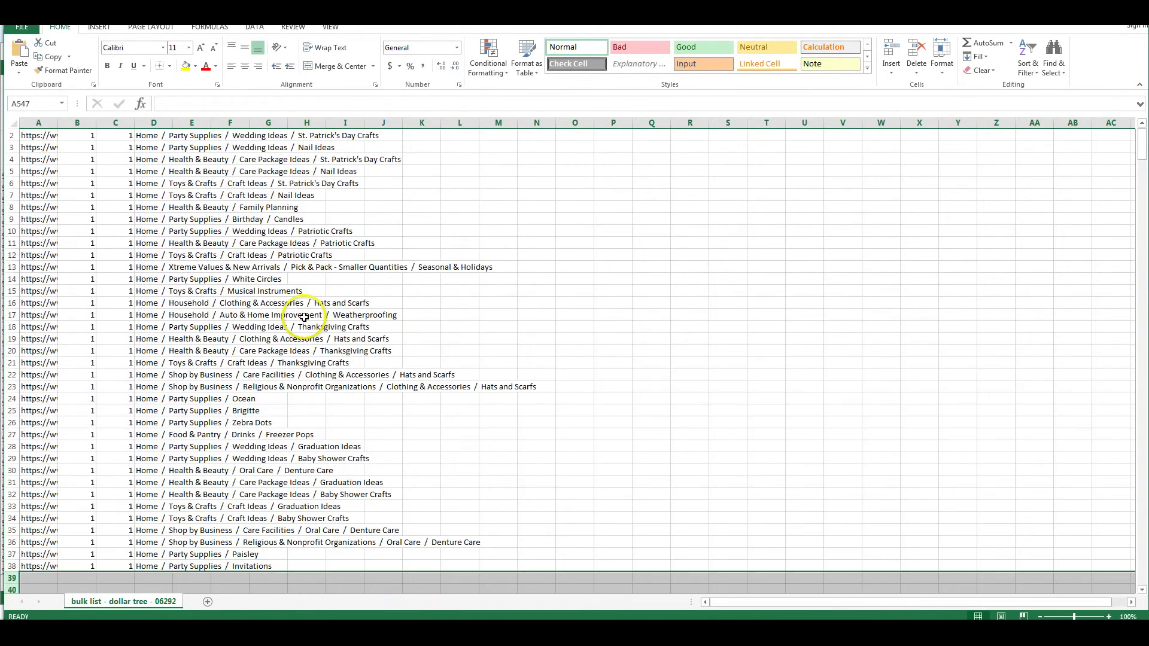
pyautogui.scroll(-5, 303, 312)
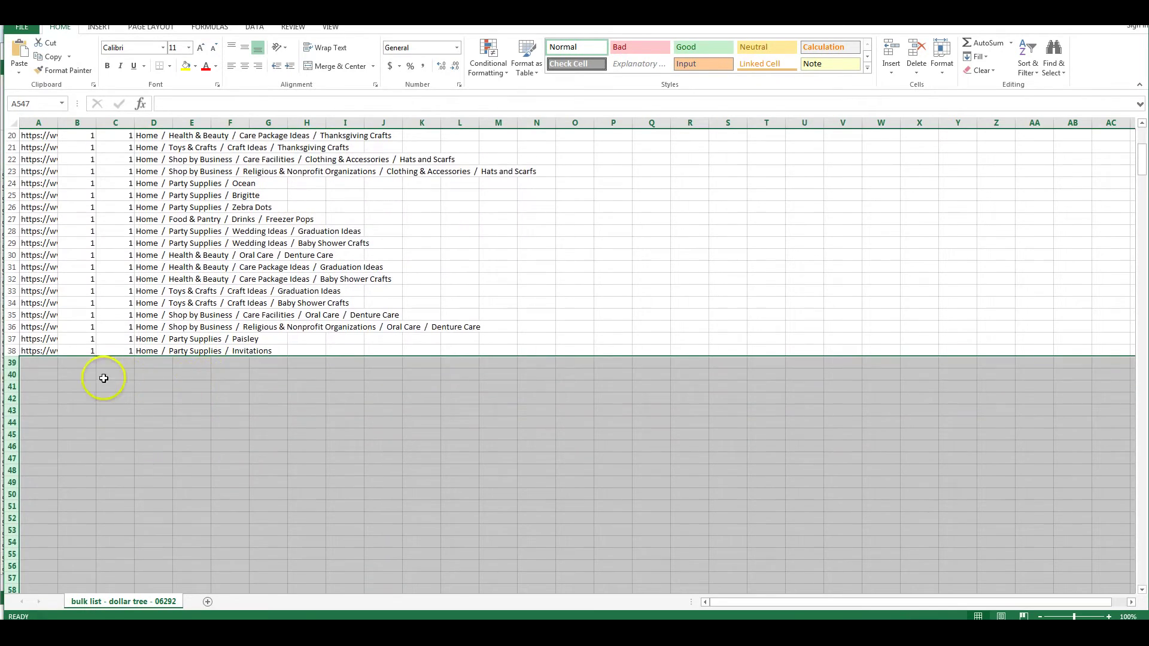
pyautogui.scroll(1, 107, 359)
pyautogui.scroll(5, 107, 354)
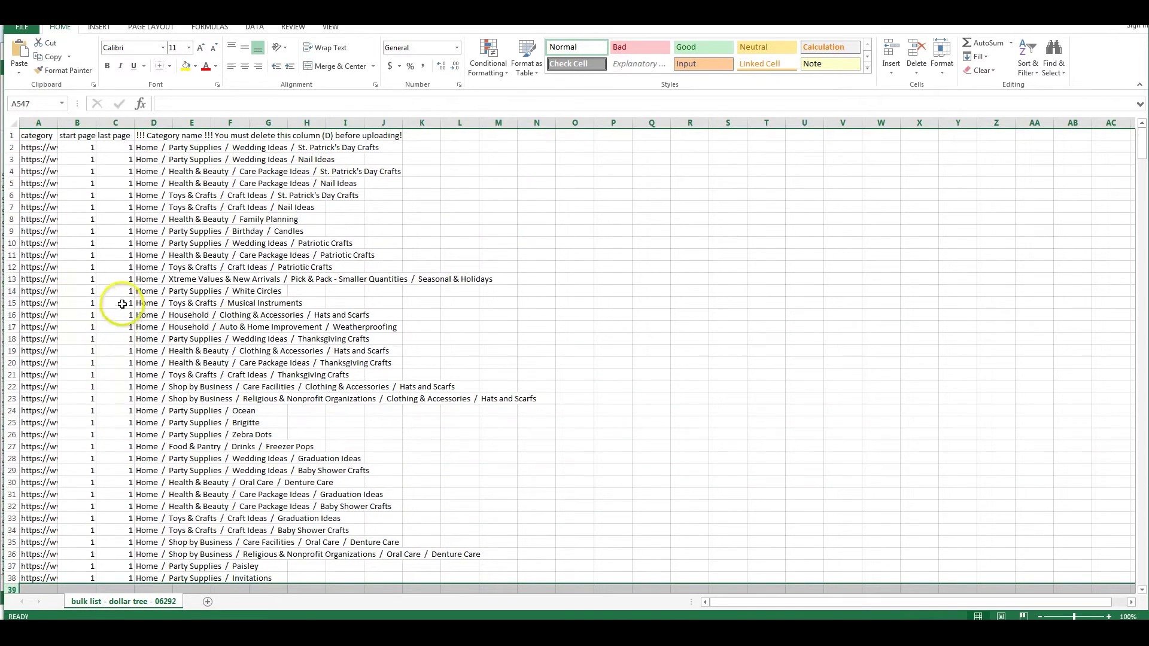
pyautogui.click(426, 230)
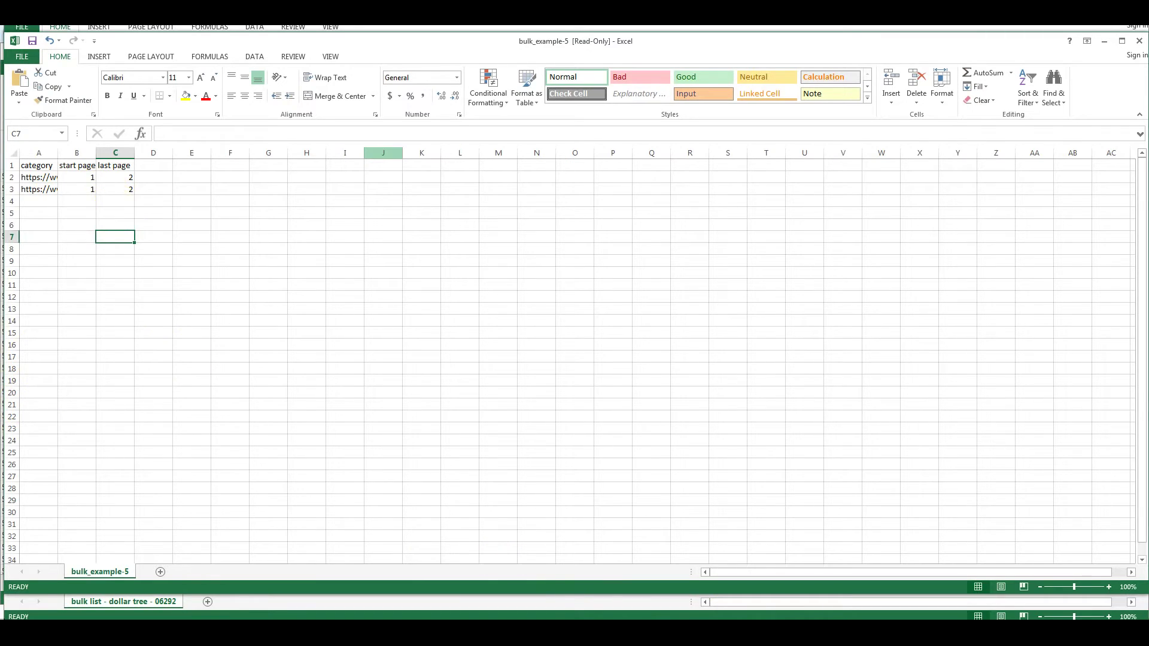
# Return to the dollar tree bulk list and widen column A to show more URL text.
pyautogui.click(124, 601)
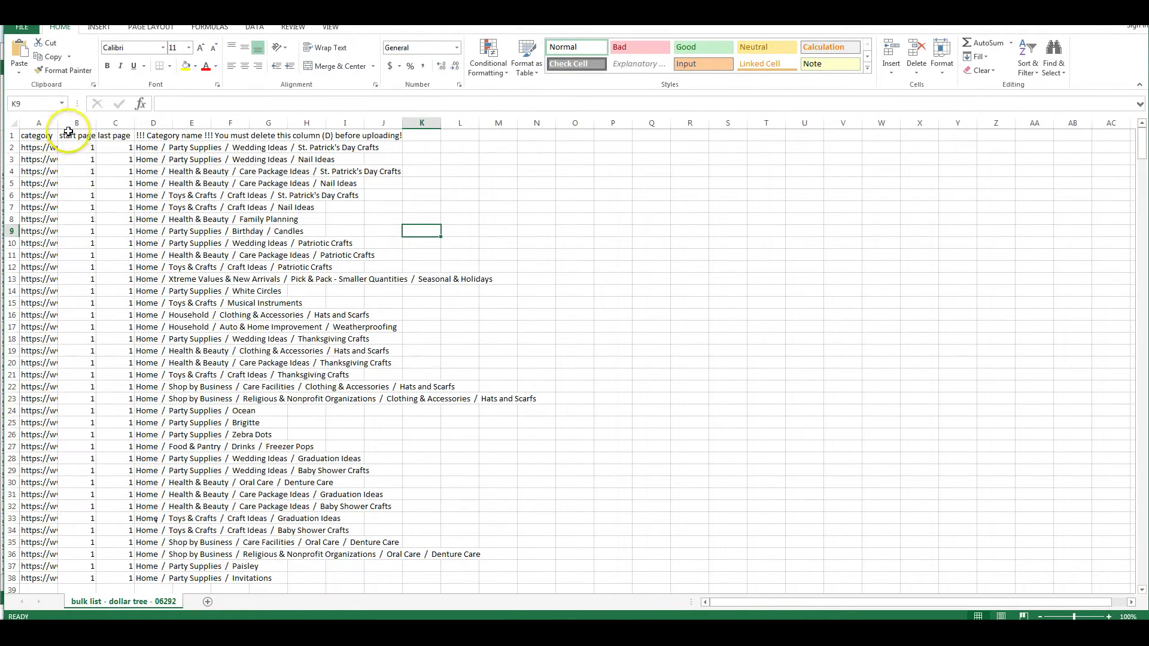
pyautogui.moveTo(58, 123); pyautogui.dragTo(112, 123)
pyautogui.click(316, 126)
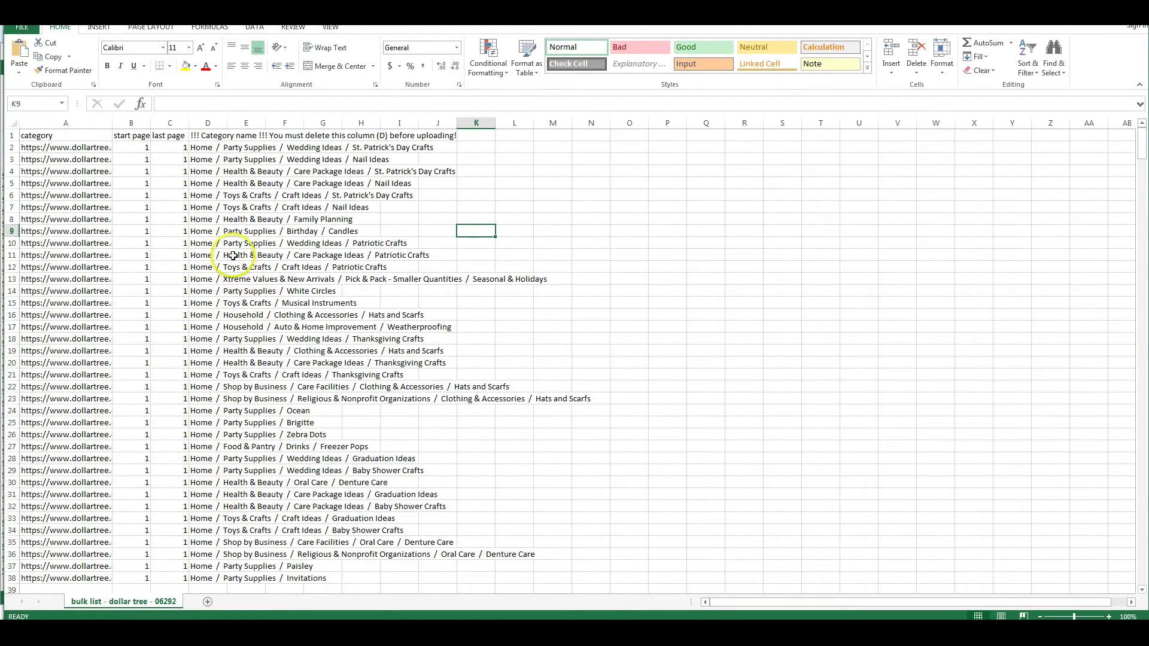
pyautogui.click(209, 123)
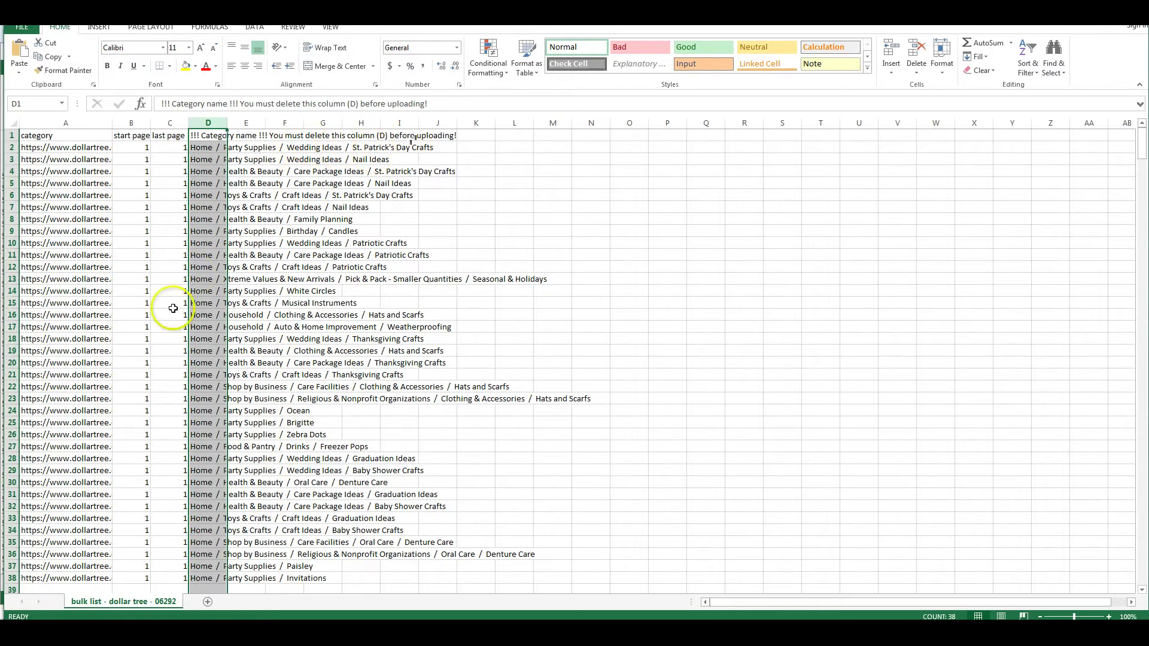
# Delete column D, leaving only the category URLs with start and last pages.
pyautogui.rightClick(210, 121)
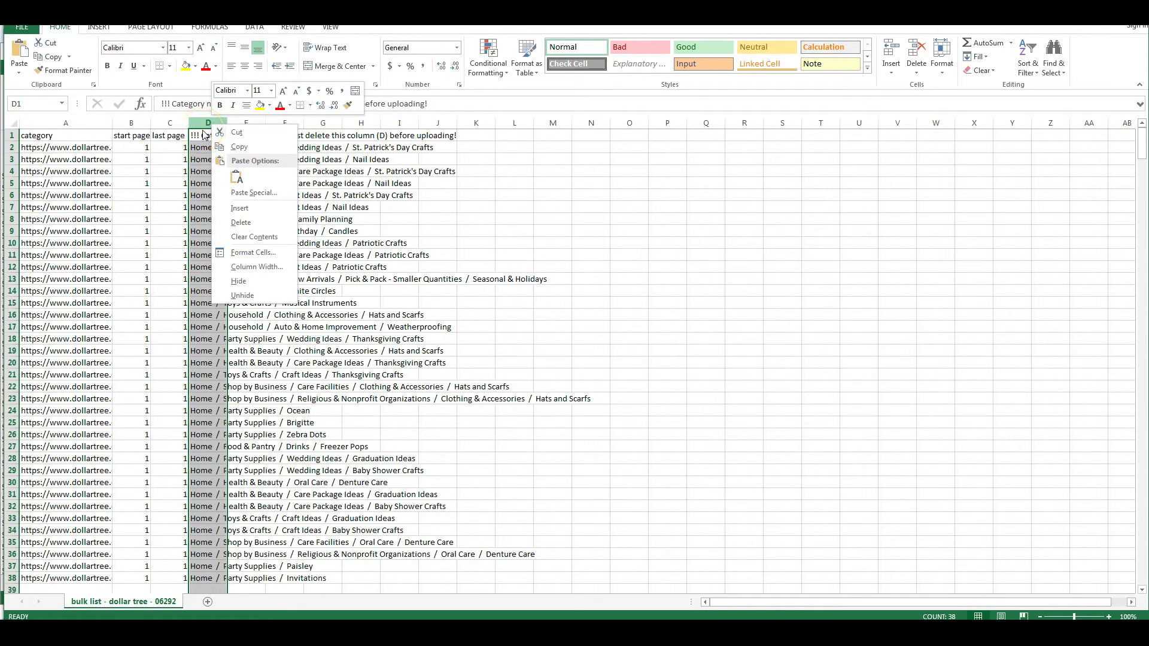
pyautogui.click(233, 224)
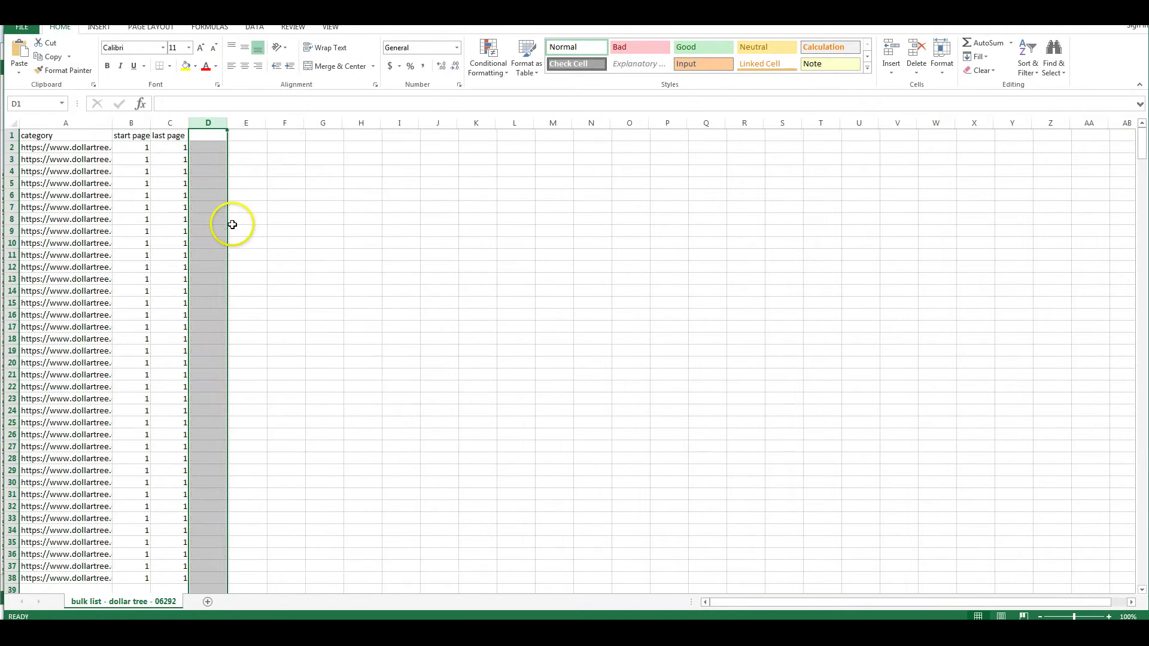
pyautogui.scroll(-3, 216, 413)
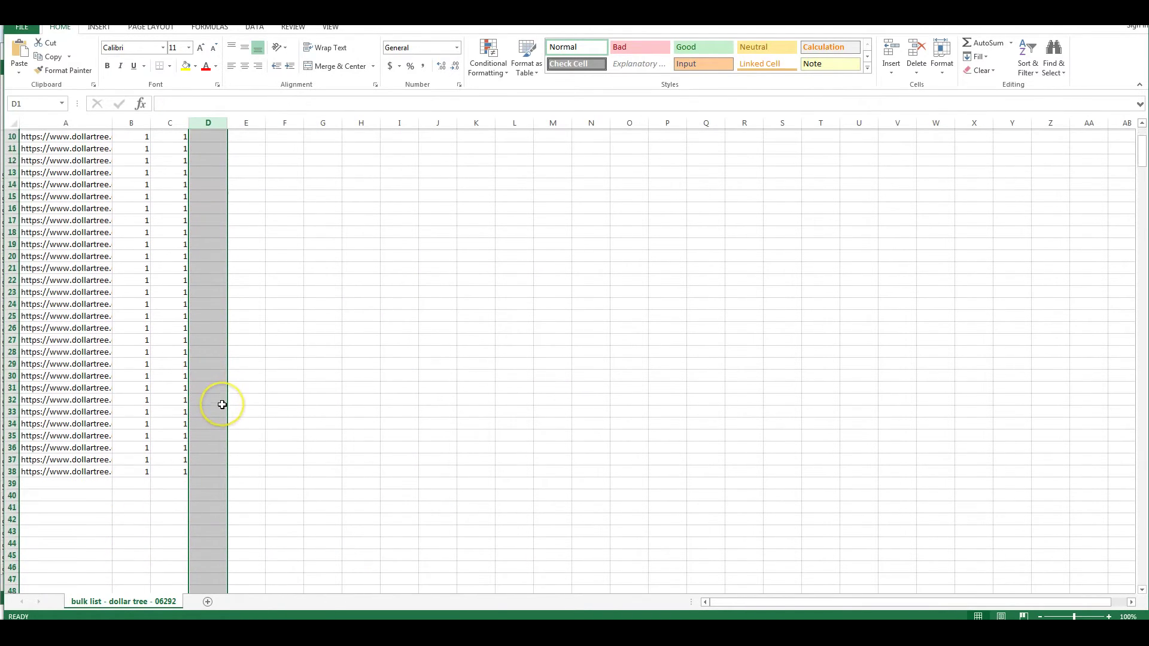
pyautogui.scroll(3, 222, 403)
pyautogui.scroll(-2, 222, 405)
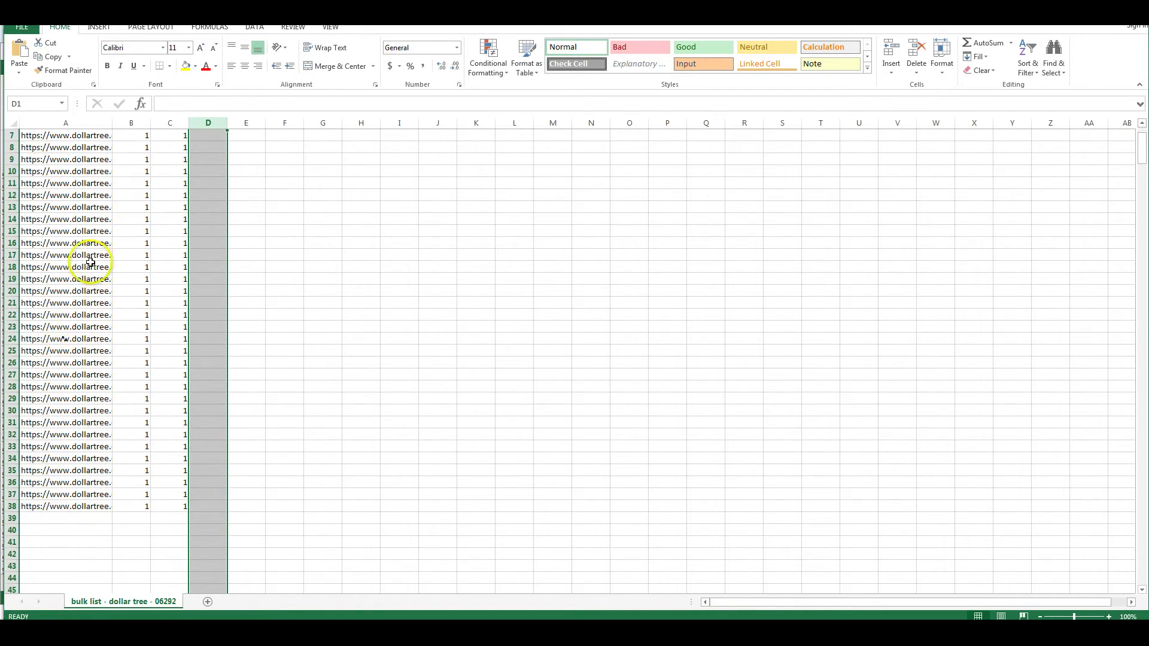
# Save the trimmed list to the gumroad folder as CSV 'bulk list - dollar tree - 06292016 test'.
pyautogui.click(21, 27)
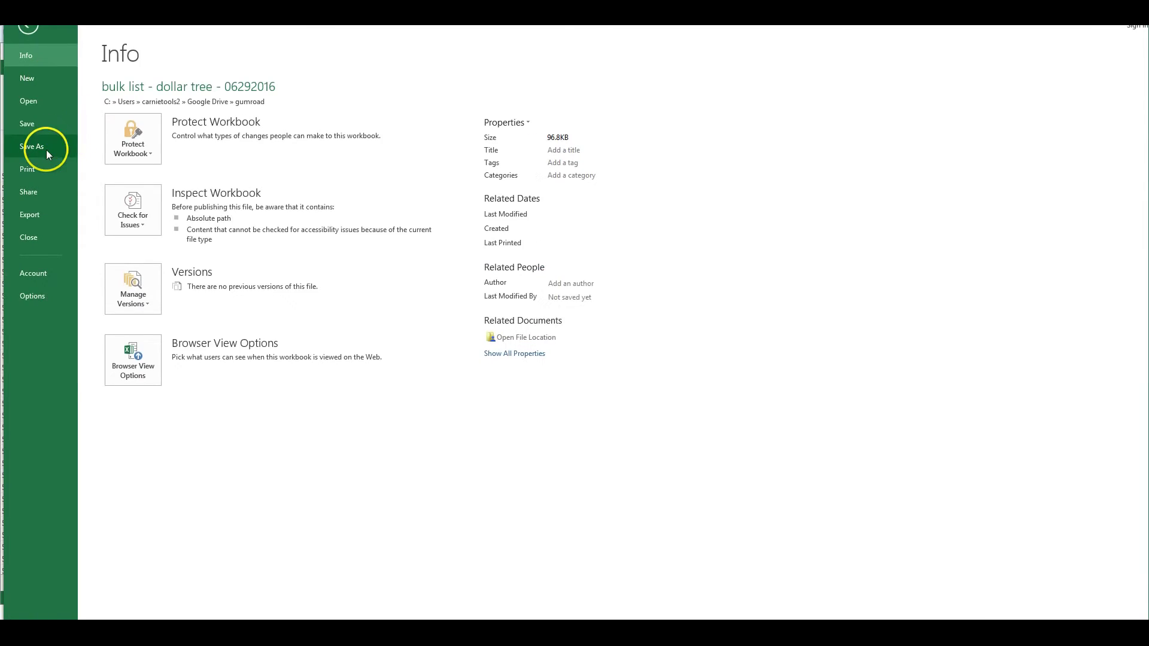
pyautogui.click(46, 151)
pyautogui.click(357, 142)
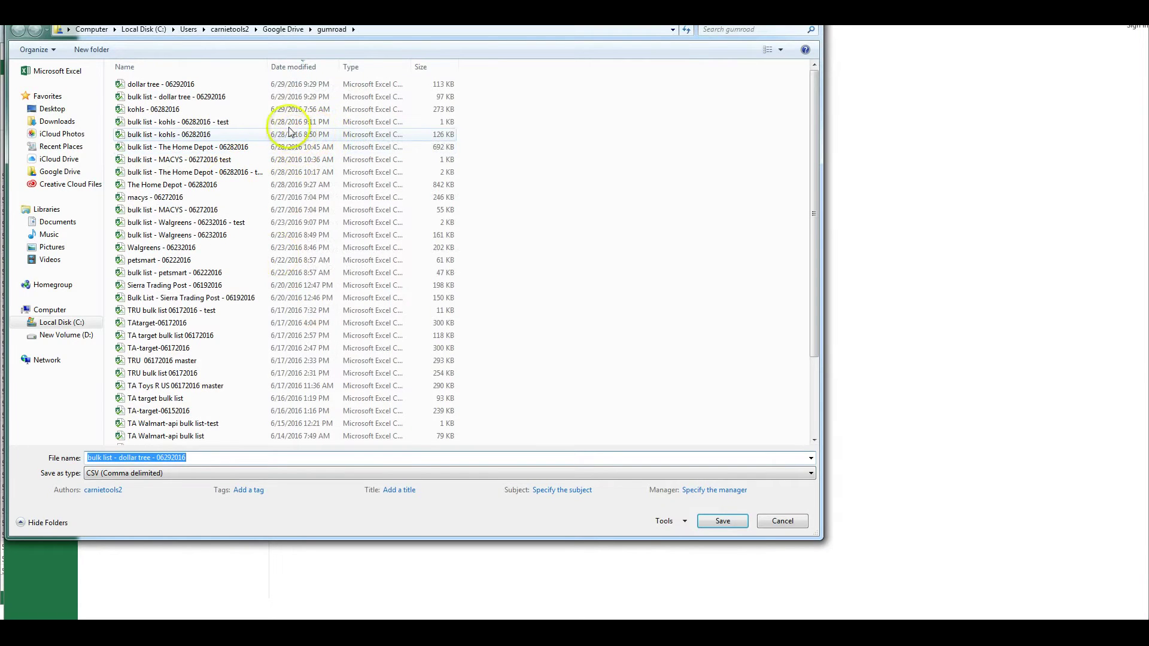
pyautogui.click(183, 84)
pyautogui.click(206, 97)
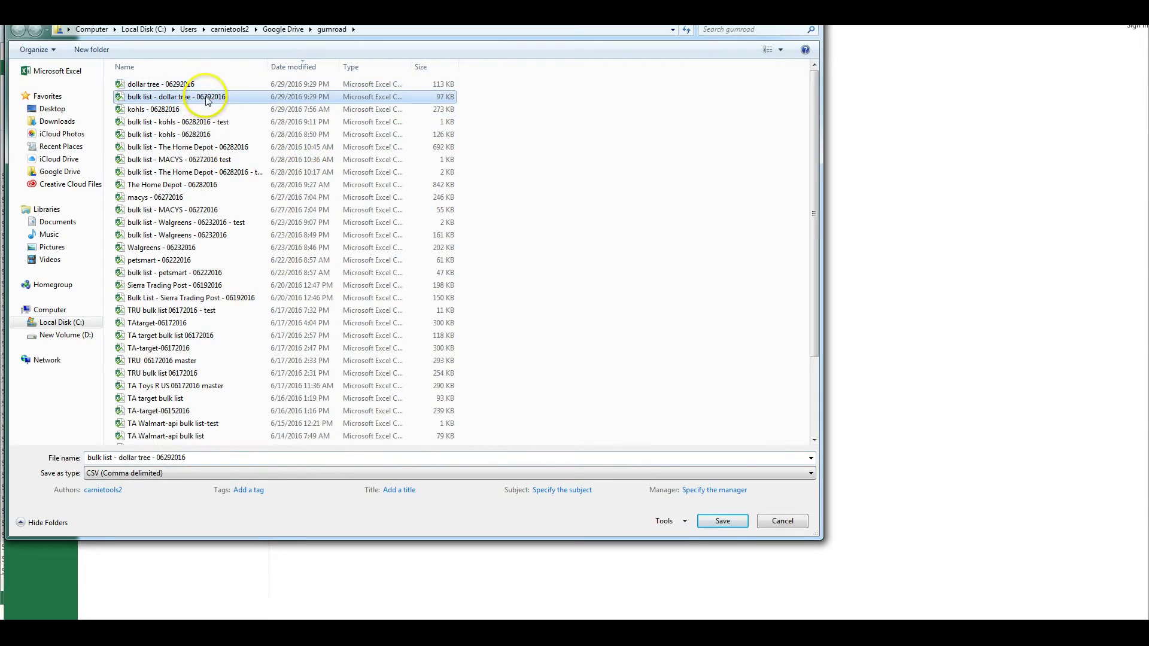
pyautogui.click(215, 459)
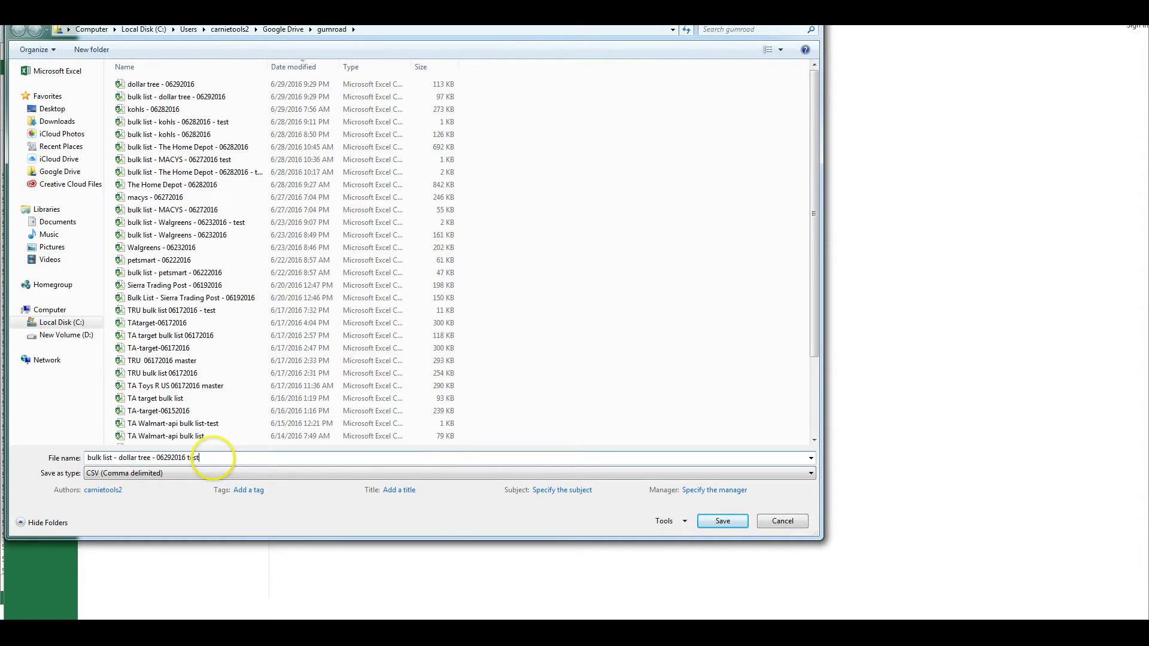
pyautogui.click(721, 522)
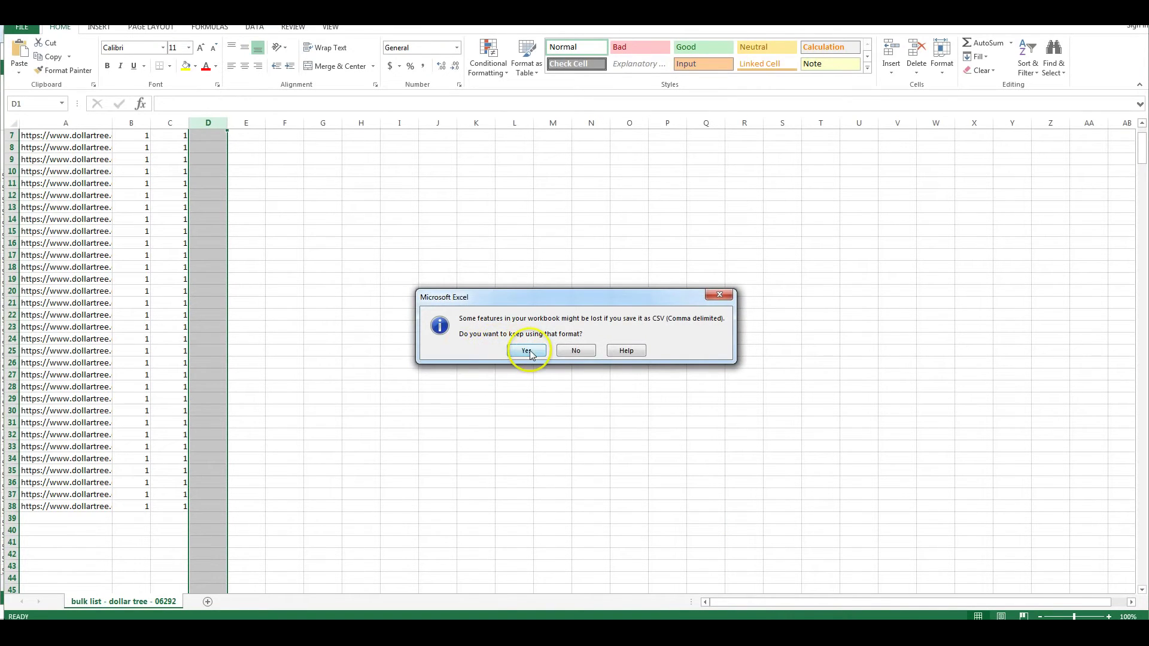
pyautogui.click(526, 352)
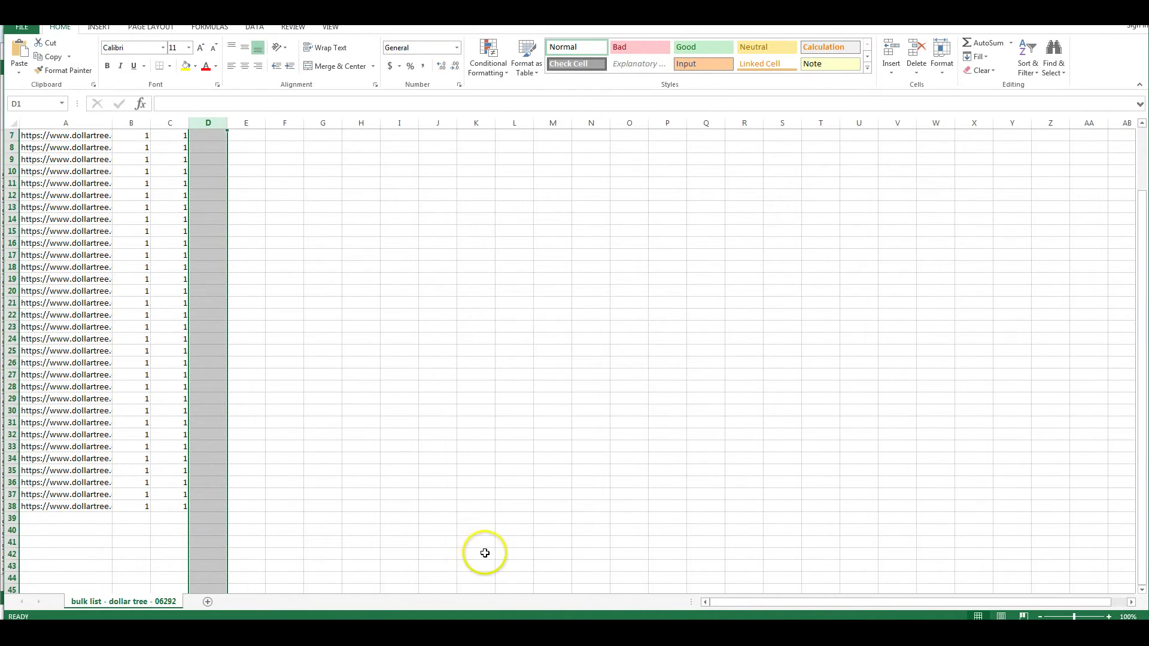
pyautogui.hotkey('alt', 'Tab')
pyautogui.hotkey('alt', 'Tab')
pyautogui.hotkey('alt', 'Tab')
pyautogui.hotkey('alt', 'Tab')
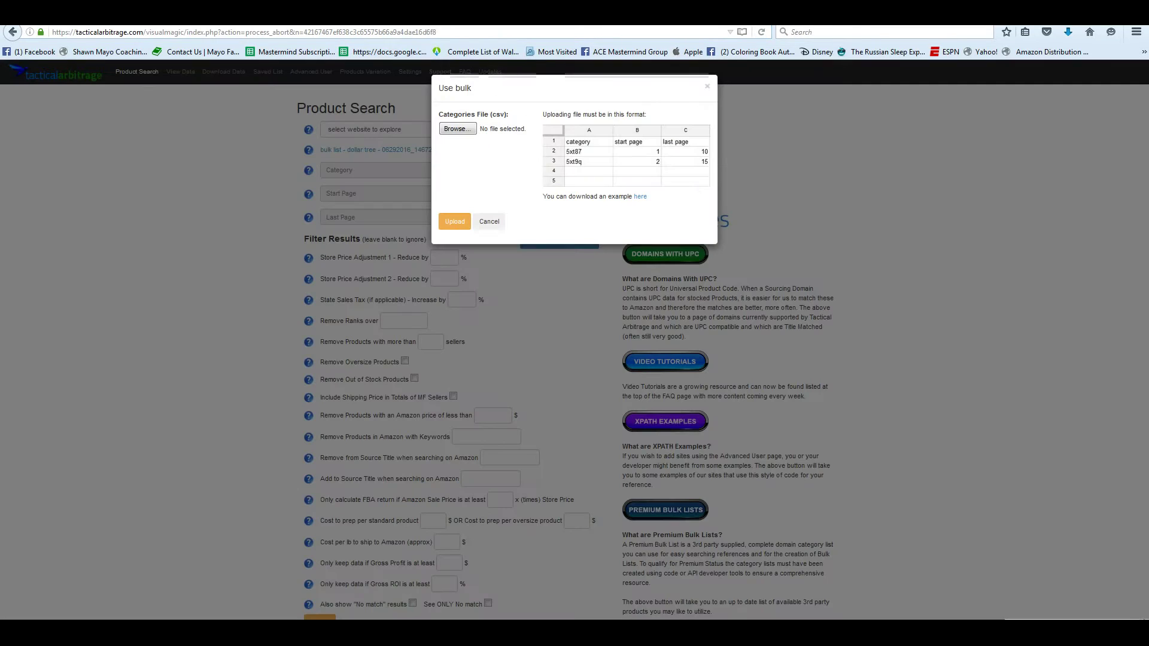
# Upload 'bulk list - dollar tree - 06292016 test' CSV from gumroad as the bulk categories file.
pyautogui.click(467, 128)
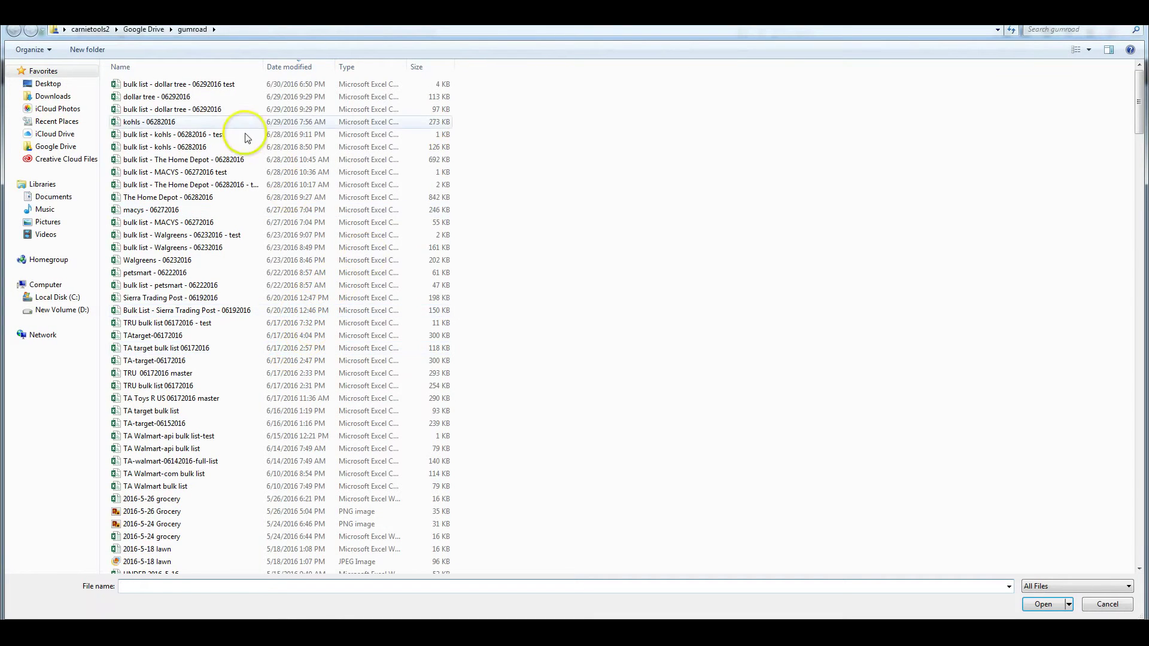
pyautogui.click(201, 85)
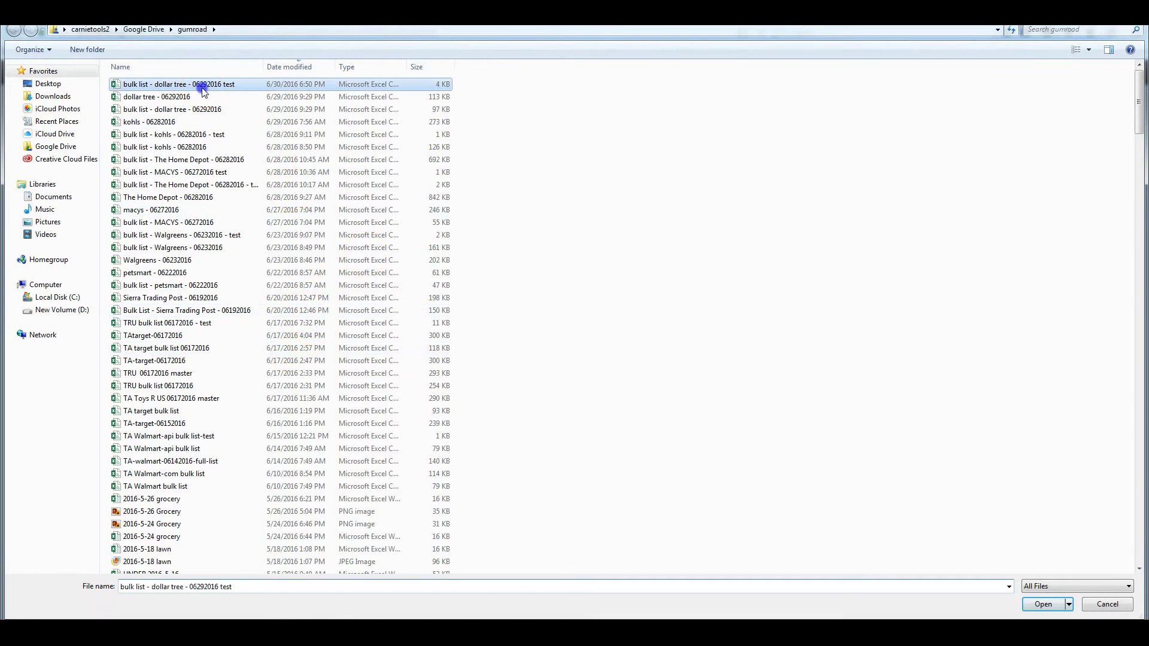
pyautogui.doubleClick(202, 86)
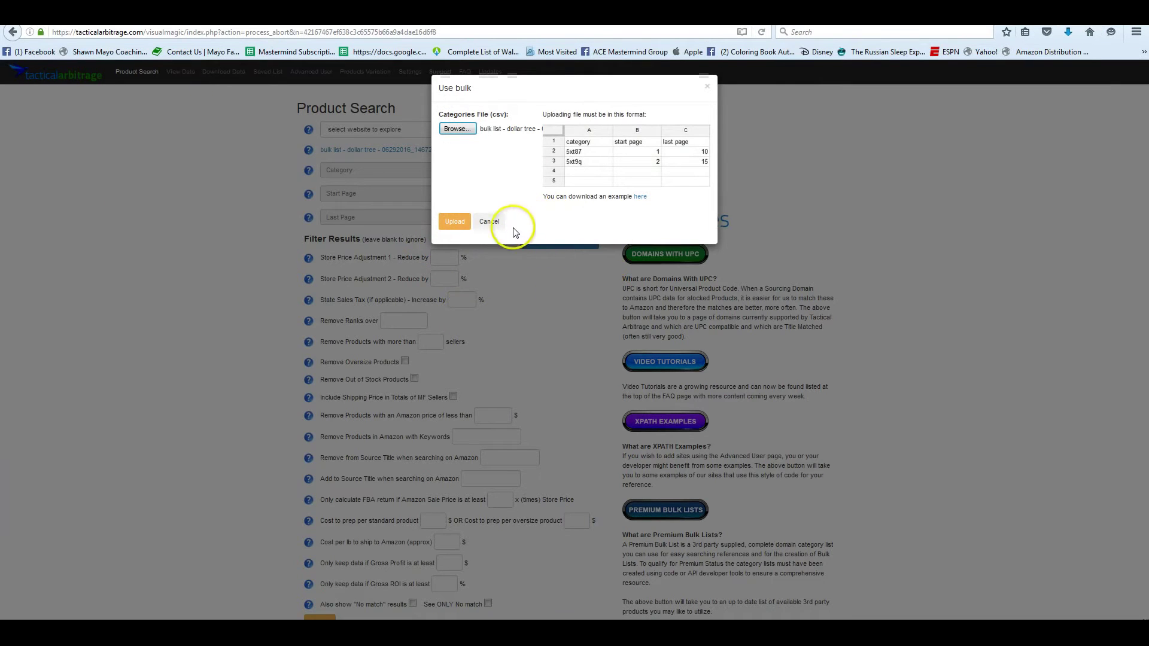
pyautogui.click(450, 223)
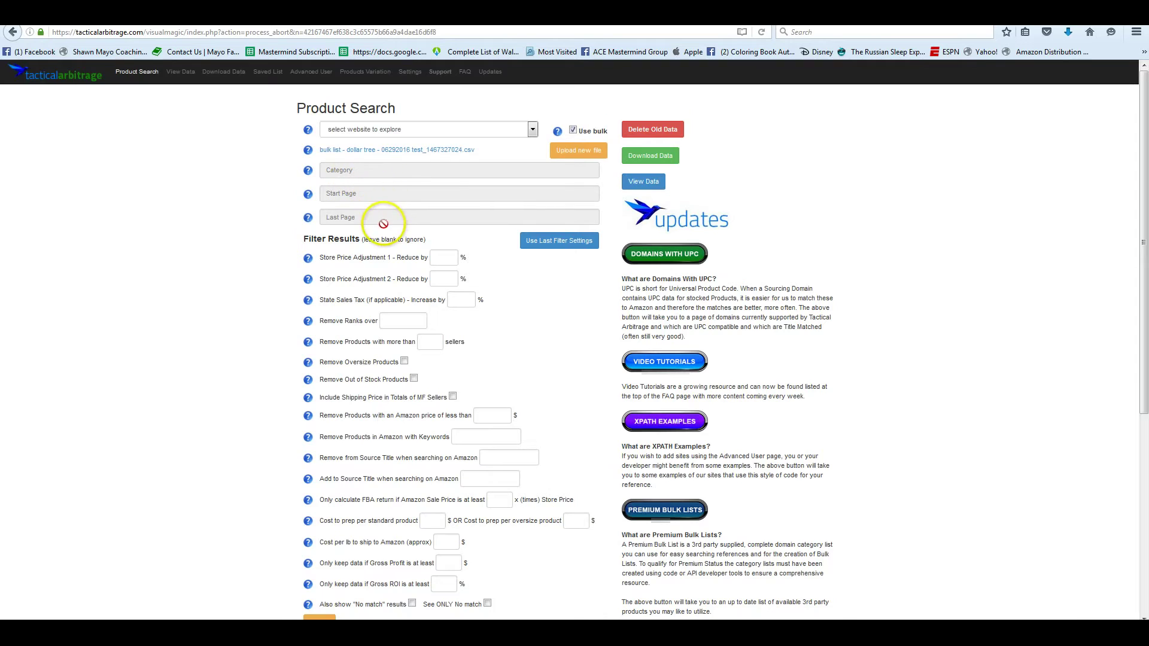
# Choose dollartree.com from the 'select website to explore' dropdown.
pyautogui.click(445, 129)
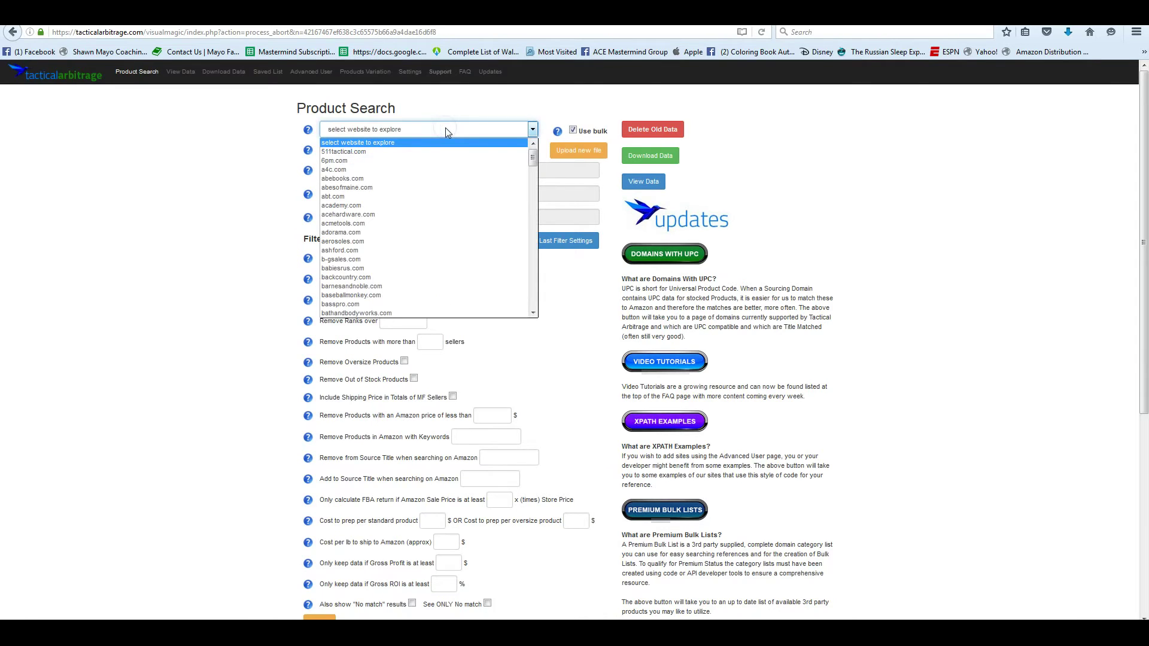
pyautogui.scroll(-3, 446, 223)
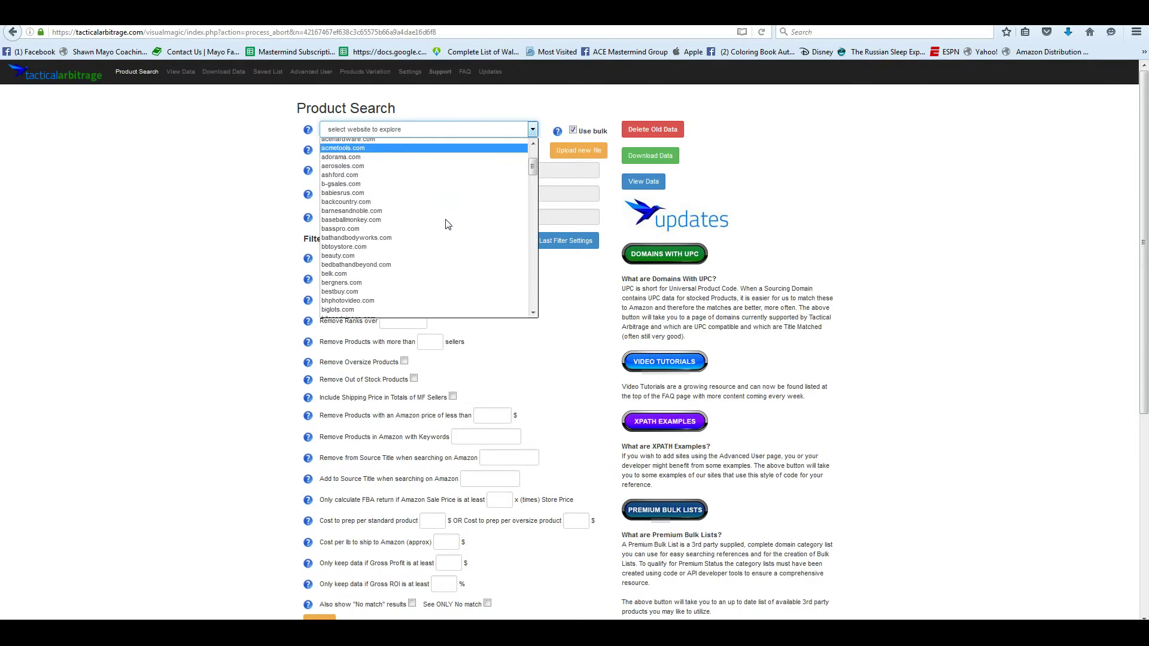
pyautogui.scroll(-3, 443, 225)
pyautogui.scroll(-3, 431, 240)
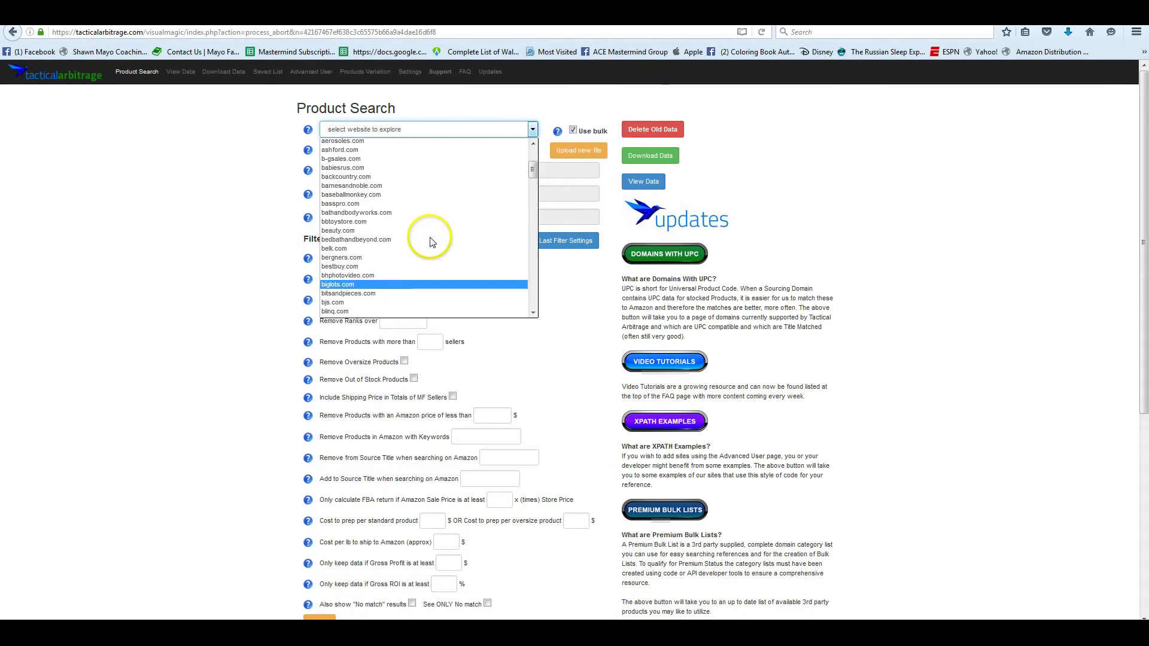
pyautogui.press('Down')
pyautogui.press('Down')
pyautogui.press('Down')
pyautogui.scroll(-3, 413, 244)
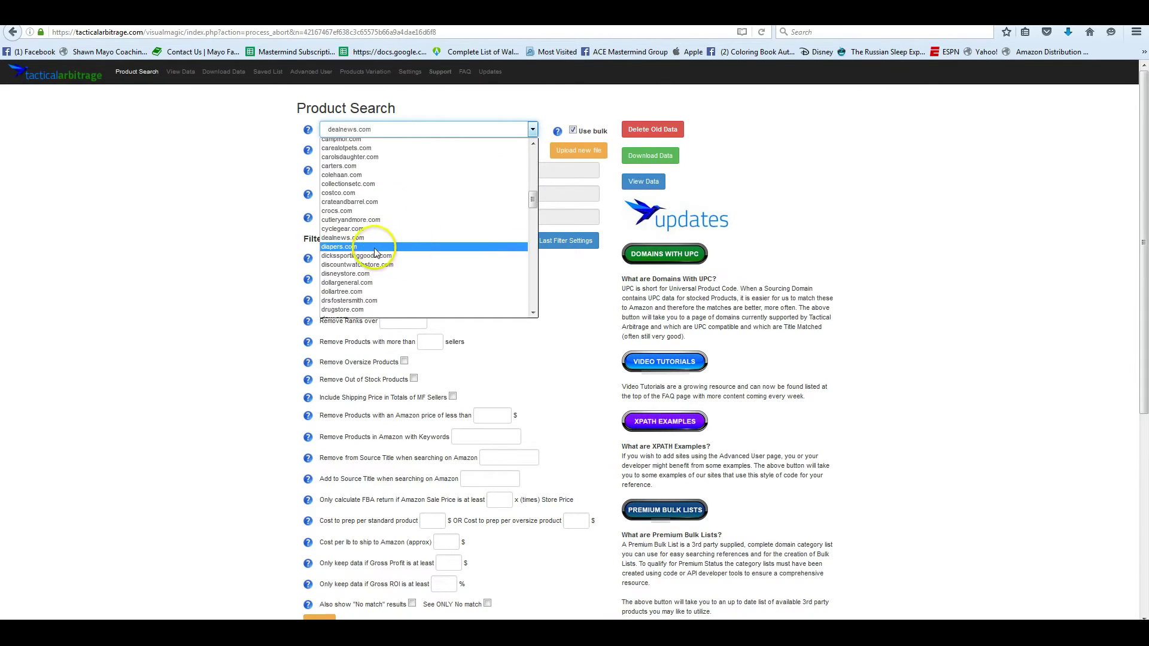
pyautogui.click(383, 292)
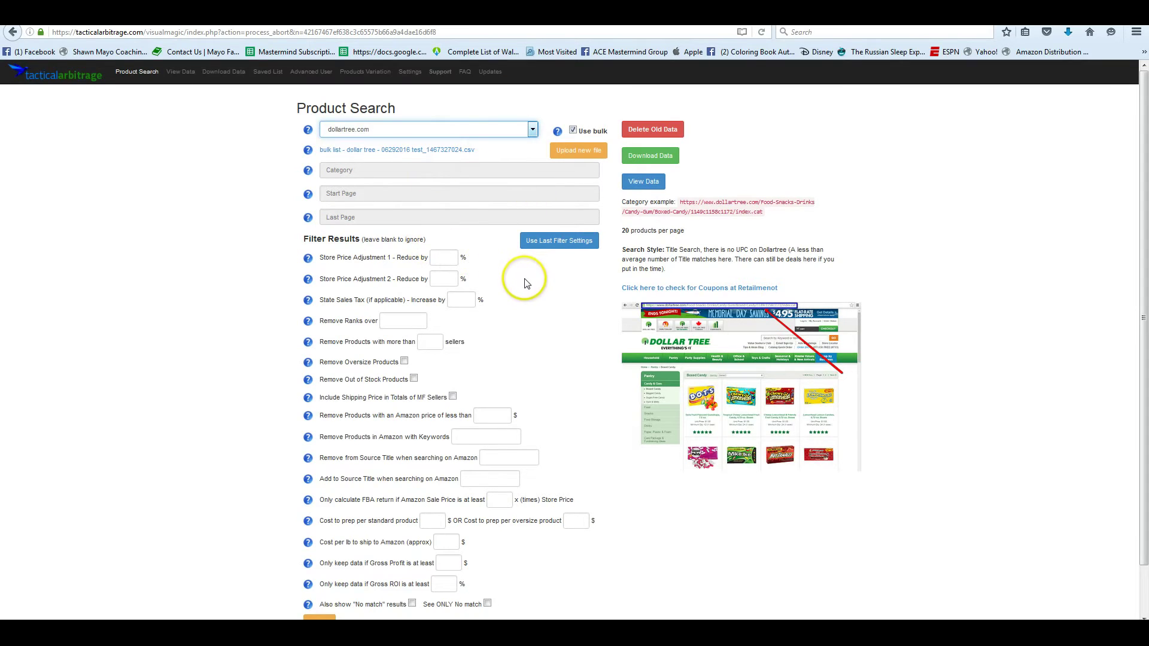
# Reload the previously used filter values and submit the bulk Dollar Tree scan.
pyautogui.click(560, 246)
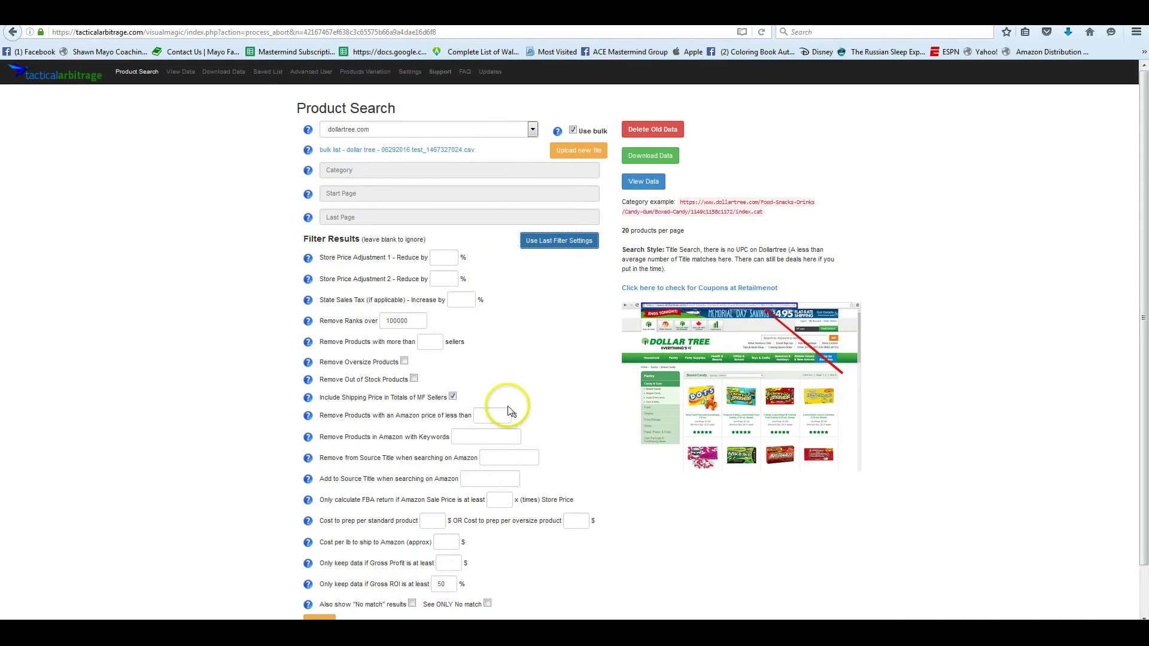
pyautogui.scroll(-2, 530, 487)
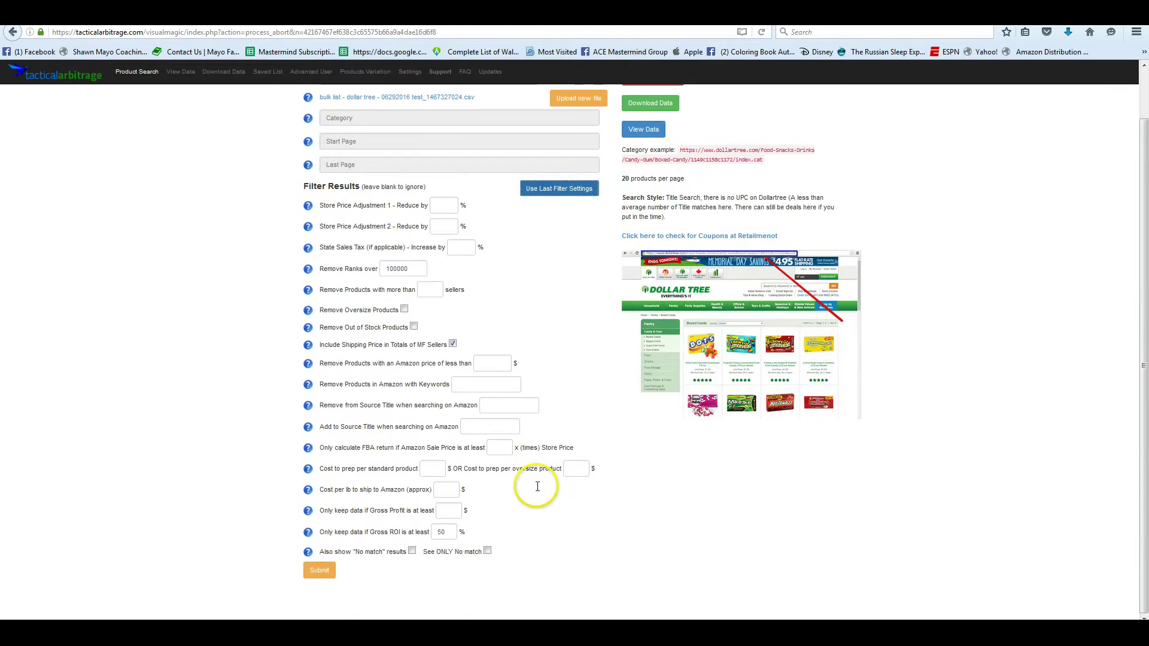
pyautogui.click(320, 575)
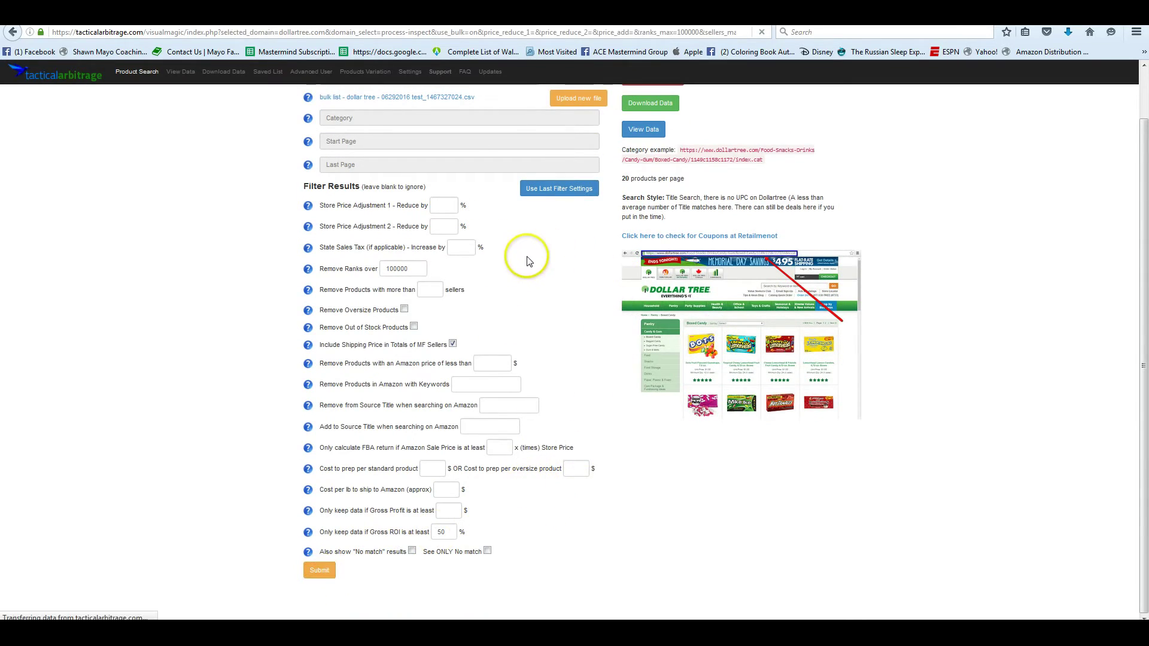
# Scroll through the Bulk categories list and the log box to follow the scan's progress.
pyautogui.scroll(-6, 539, 321)
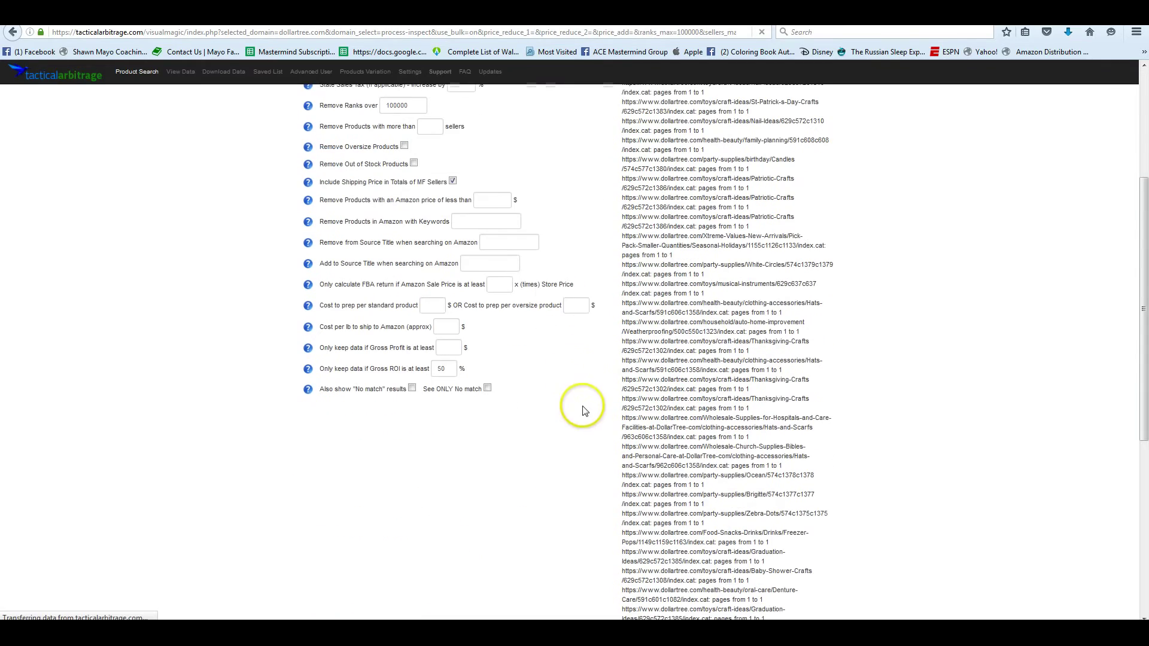
pyautogui.scroll(-6, 578, 395)
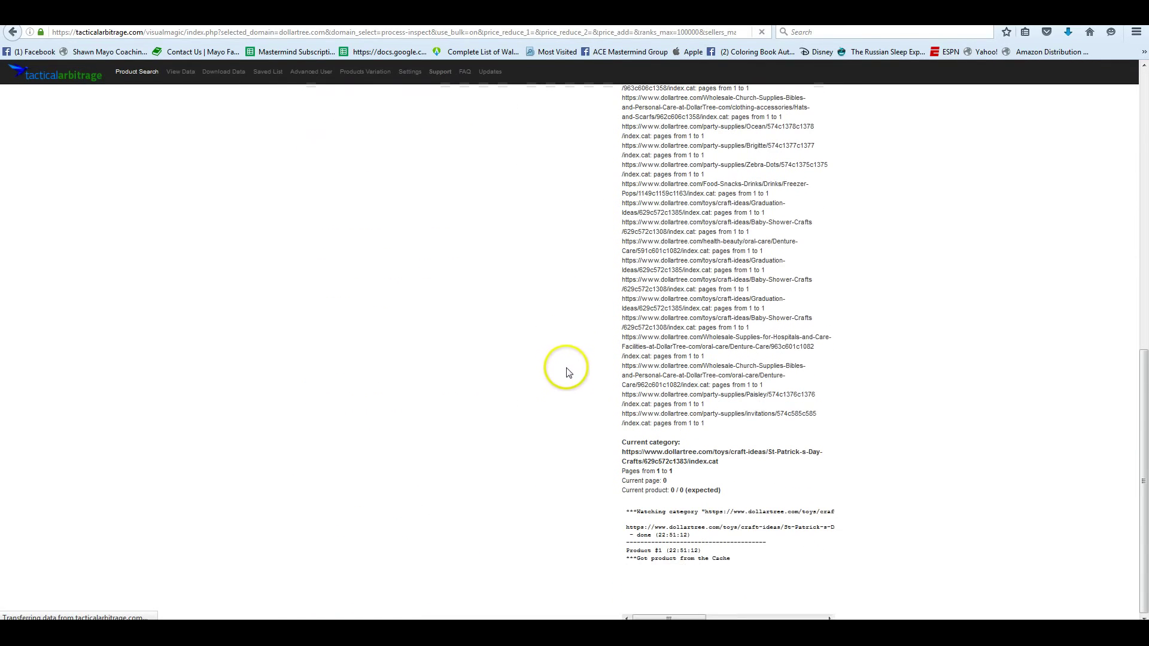
pyautogui.scroll(5, 577, 374)
pyautogui.scroll(-4, 564, 383)
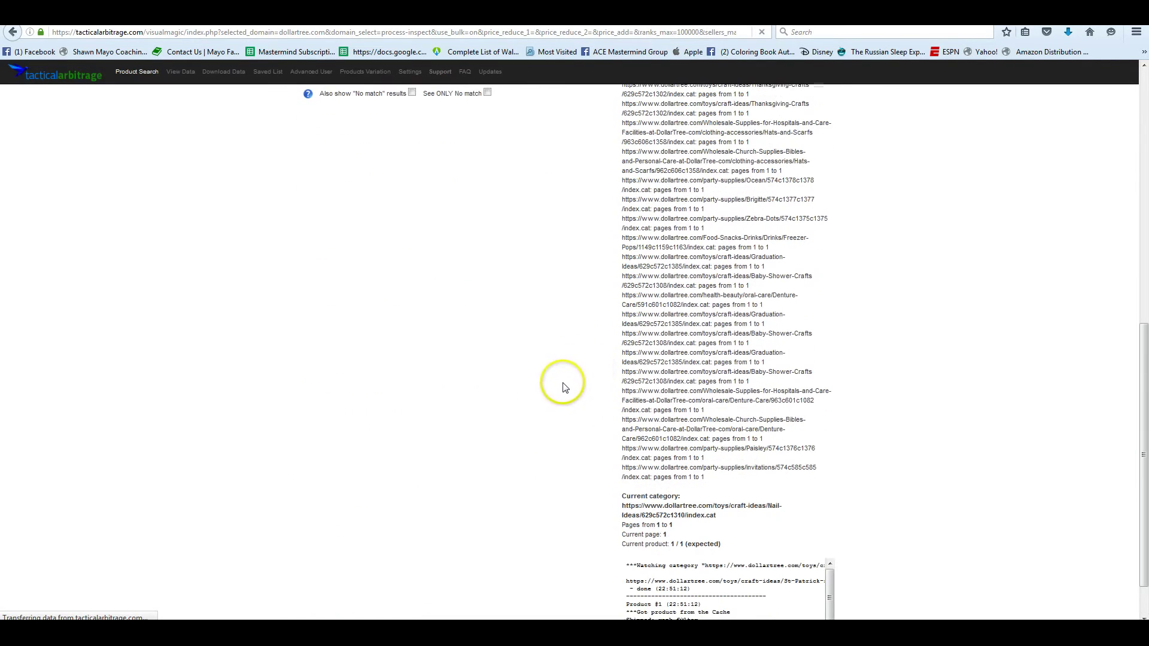
pyautogui.scroll(-2, 635, 383)
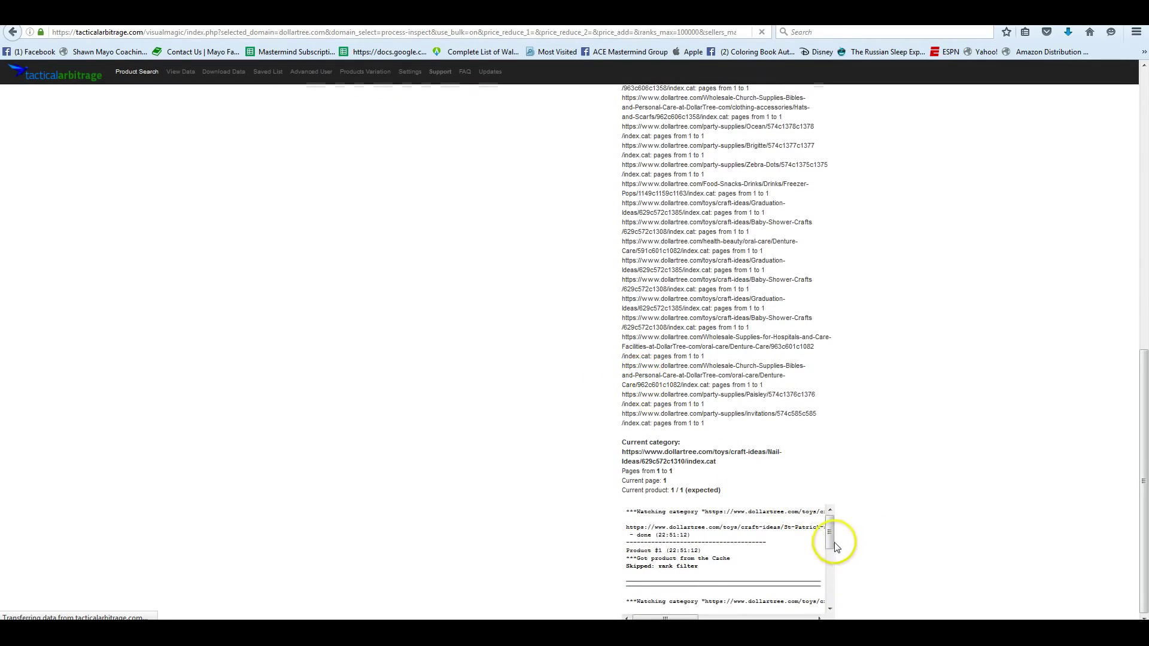
pyautogui.moveTo(830, 533); pyautogui.dragTo(832, 603)
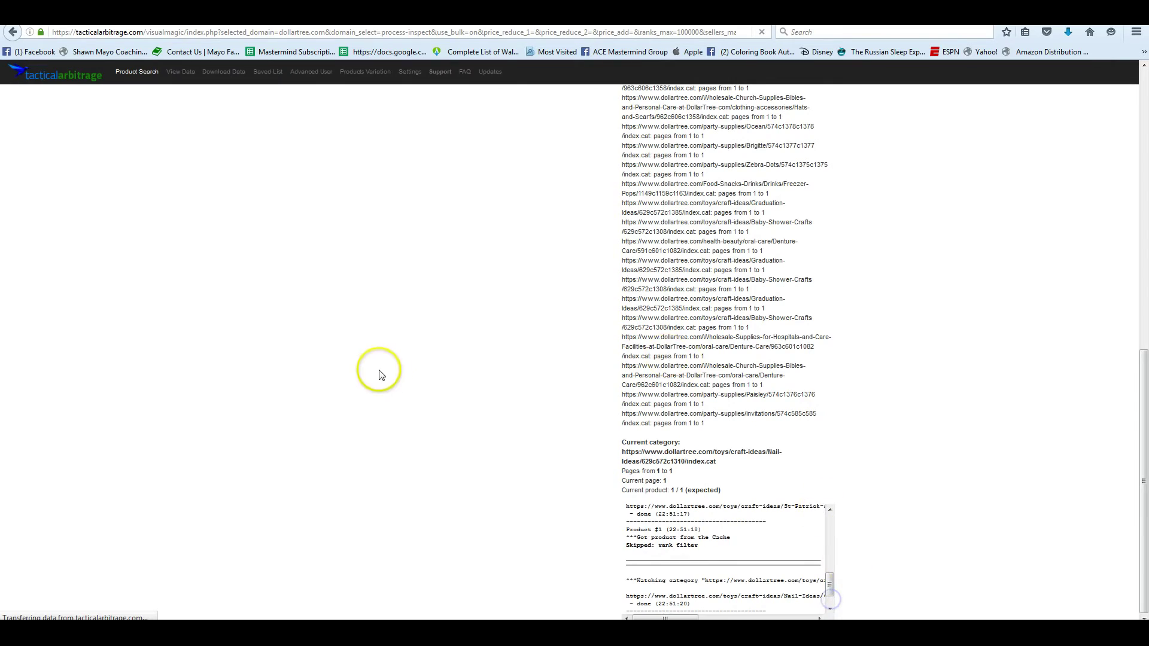
pyautogui.scroll(7, 416, 307)
pyautogui.scroll(2, 433, 282)
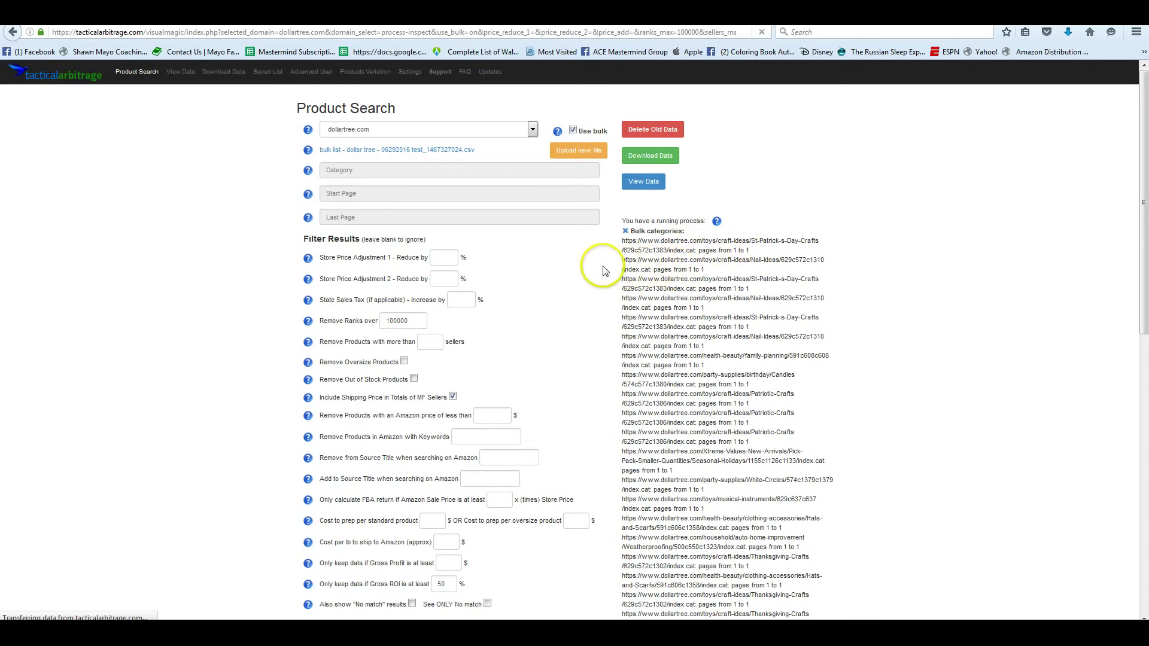
pyautogui.scroll(-5, 725, 495)
pyautogui.scroll(5, 709, 430)
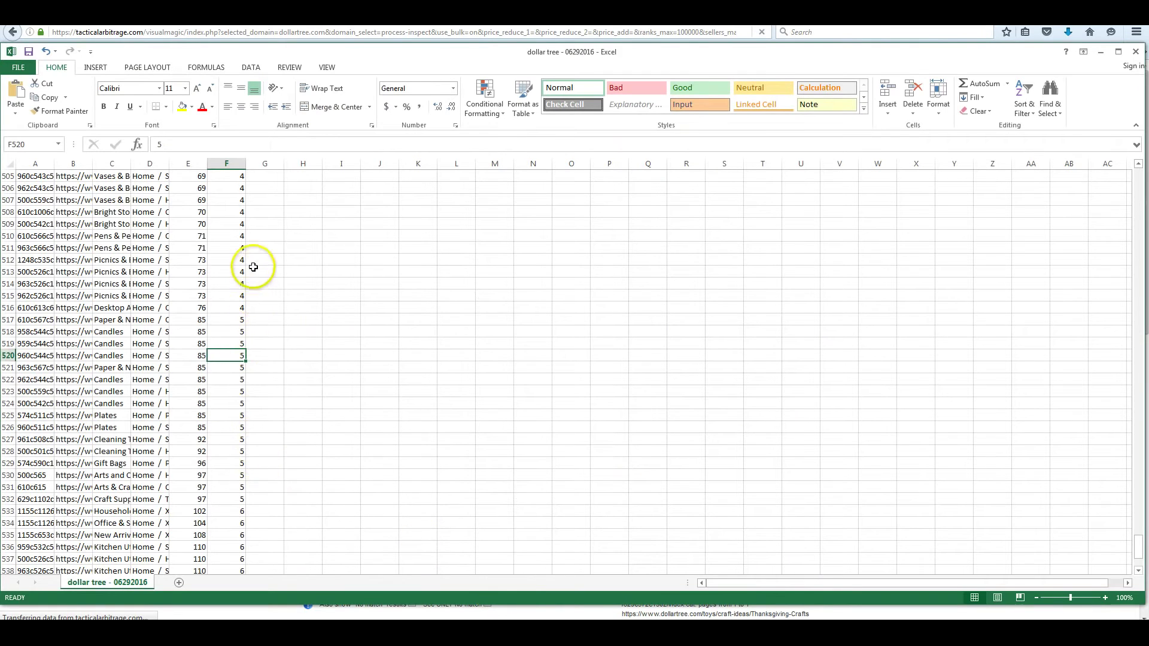
# Autofit column A to the full IDs and widen column B to show full URLs.
pyautogui.doubleClick(54, 160)
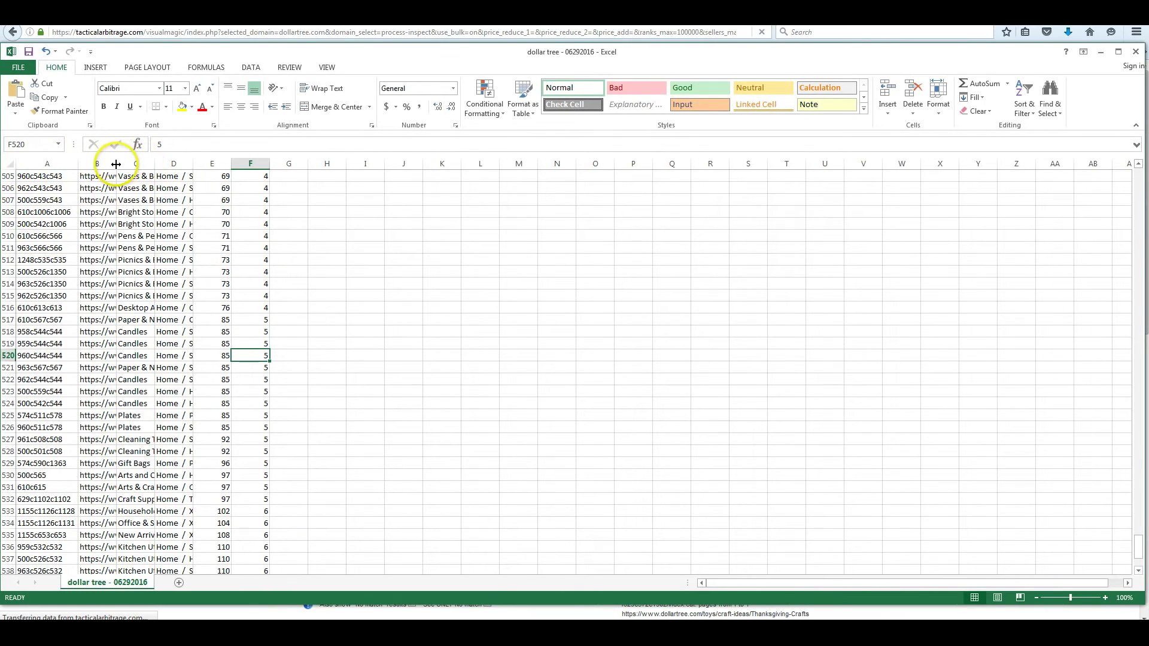
pyautogui.moveTo(116, 164); pyautogui.dragTo(225, 164)
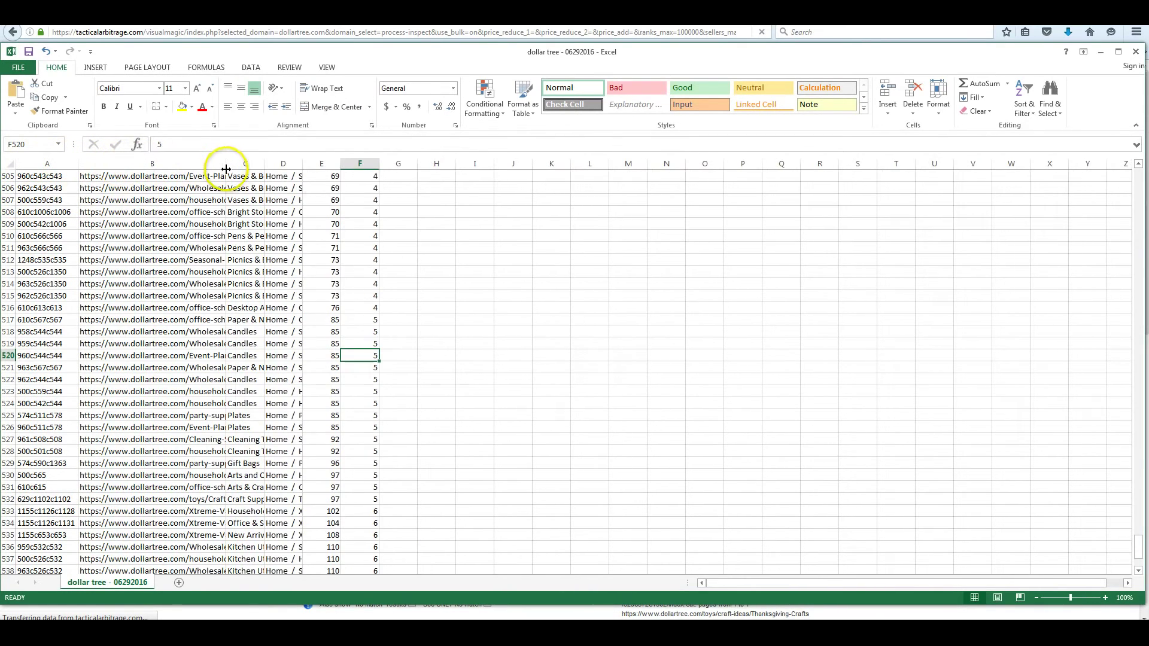
pyautogui.click(32, 345)
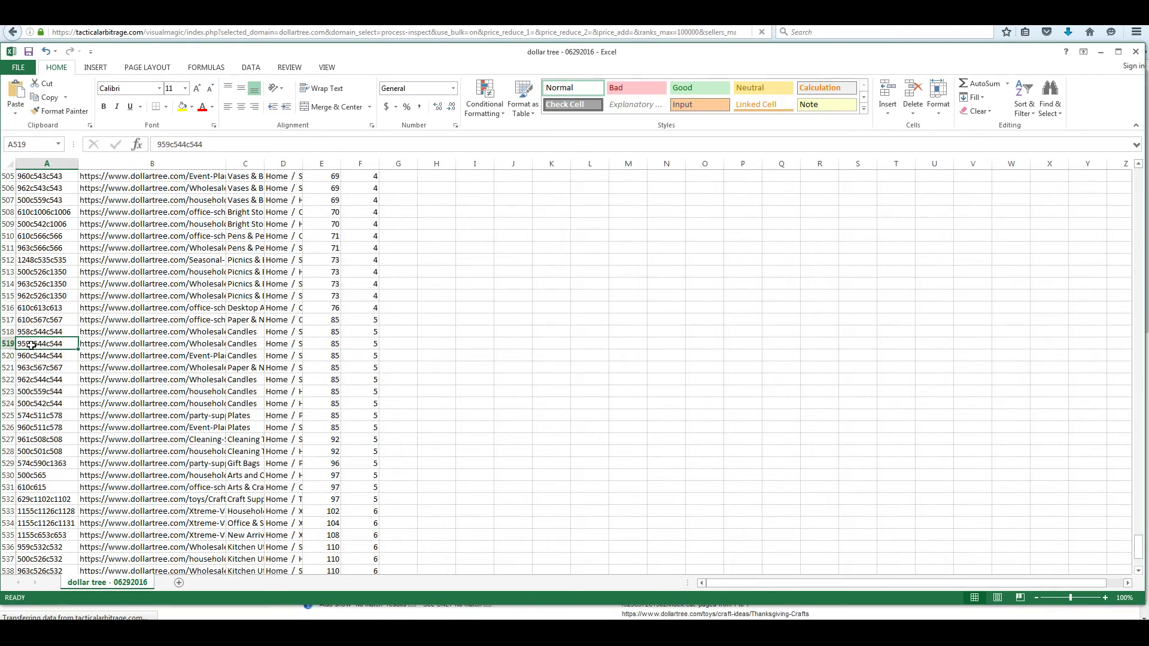
# Autofit columns D and C to show full category paths and names, then review the rows.
pyautogui.doubleClick(305, 164)
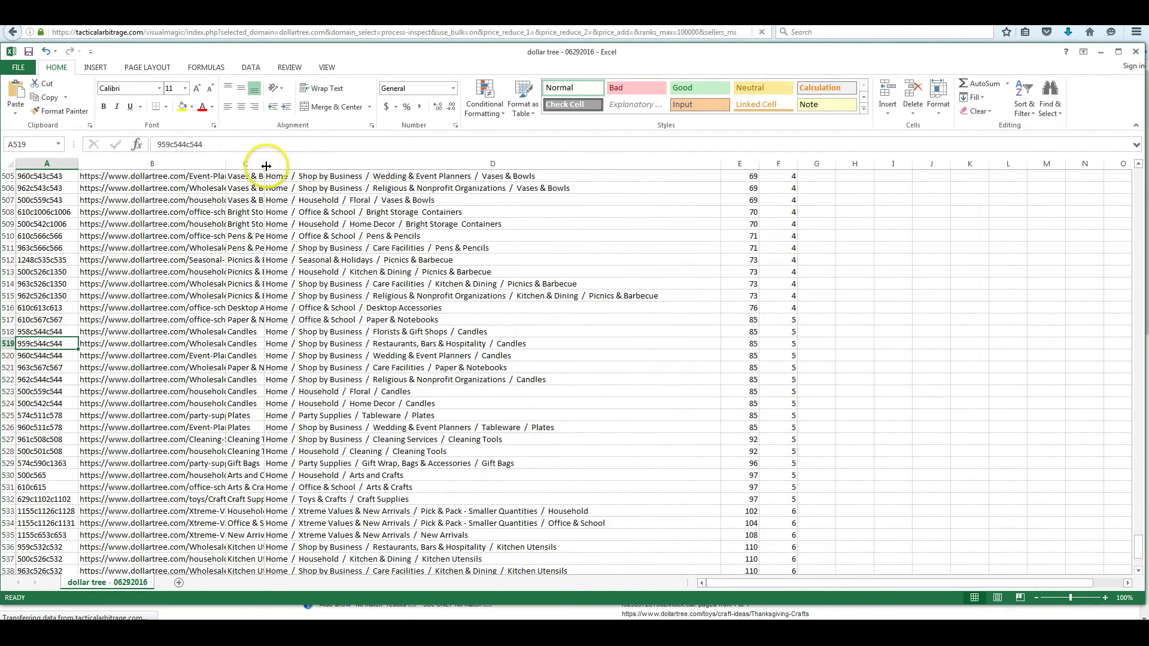
pyautogui.doubleClick(266, 166)
pyautogui.click(289, 164)
pyautogui.click(308, 318)
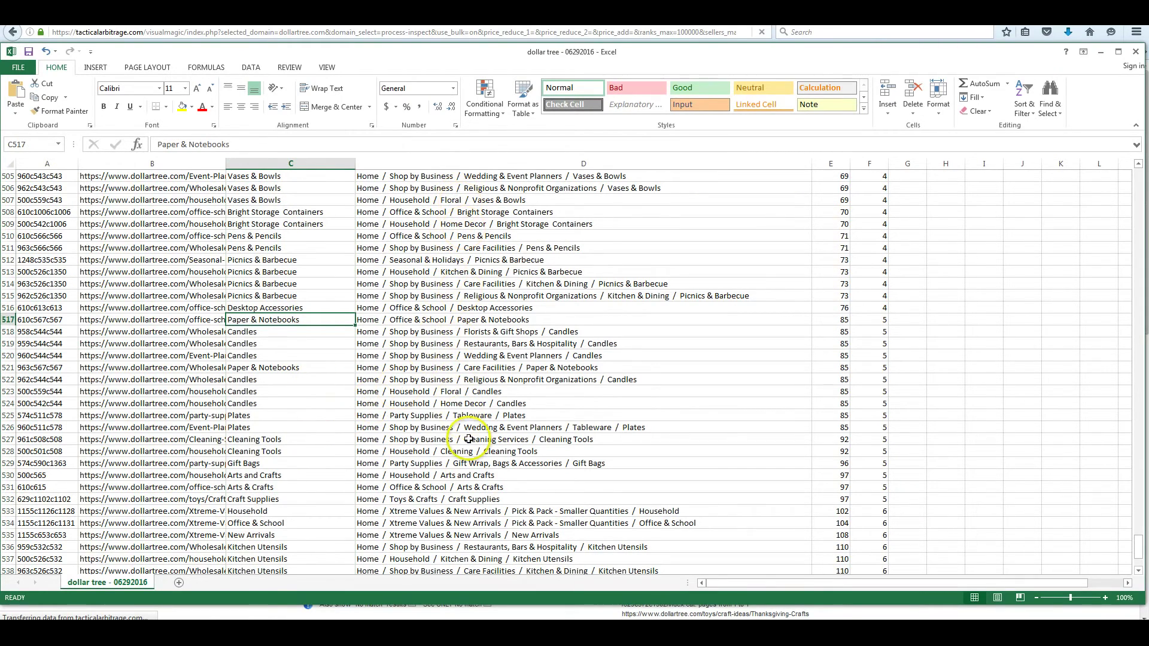
pyautogui.click(833, 201)
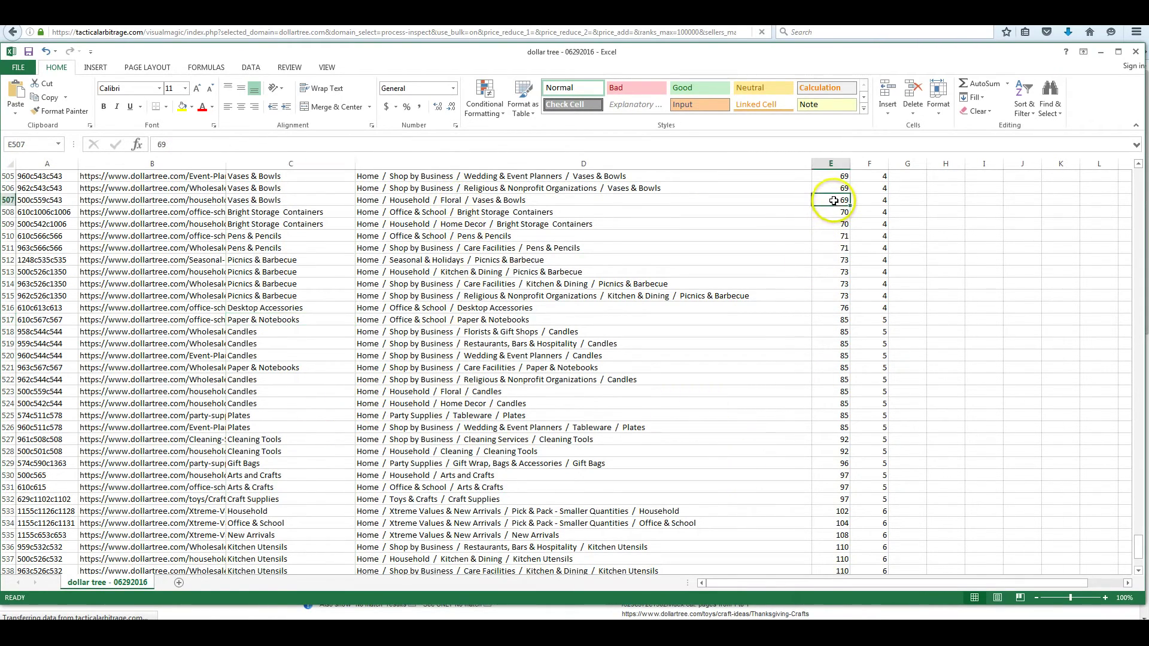
pyautogui.scroll(16, 817, 283)
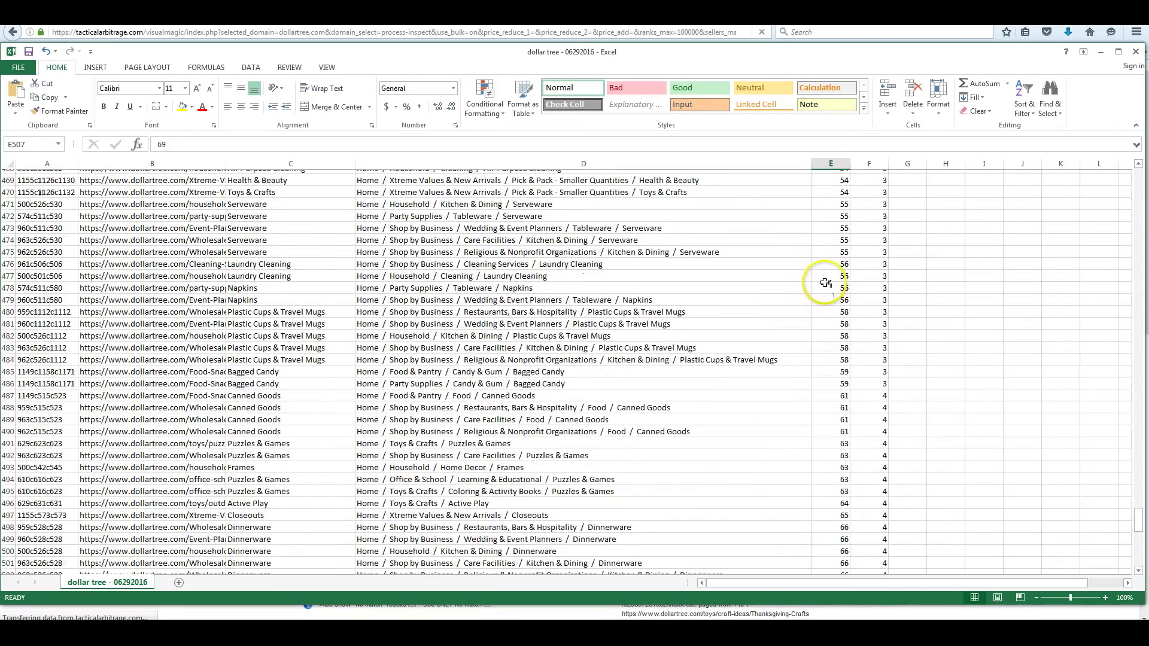
pyautogui.scroll(20, 822, 279)
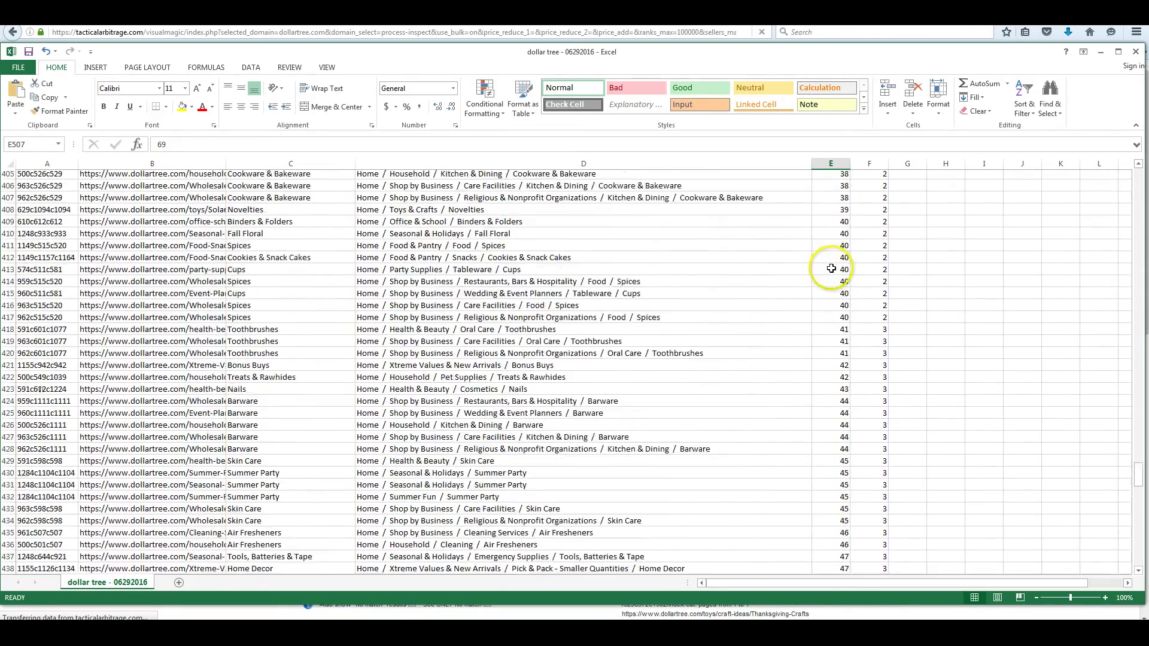
pyautogui.scroll(5, 831, 268)
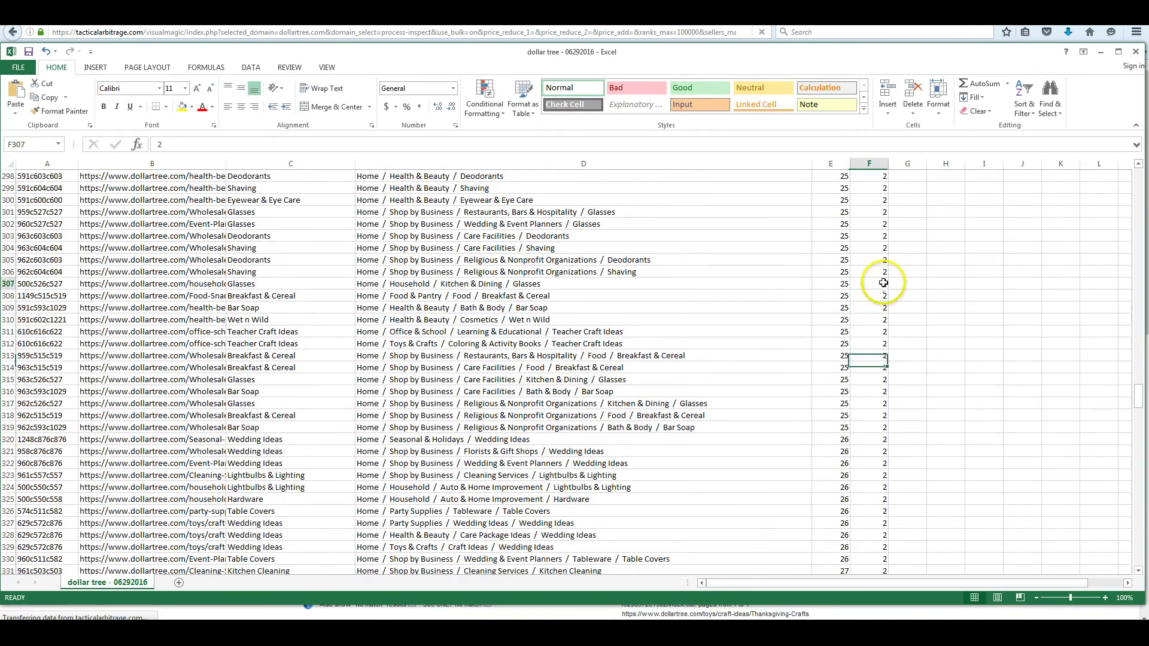
# Check the value in cell F307, then switch back to the Tactical Arbitrage page with Alt+Tab.
pyautogui.click(868, 284)
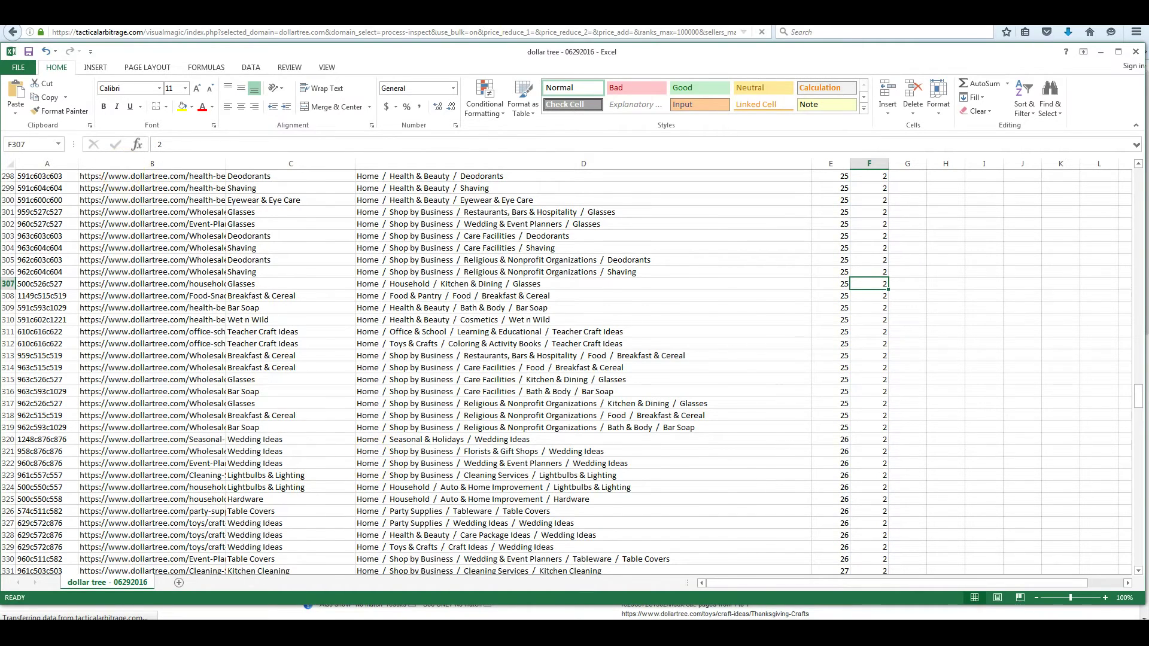
pyautogui.hotkey('alt', 'Tab')
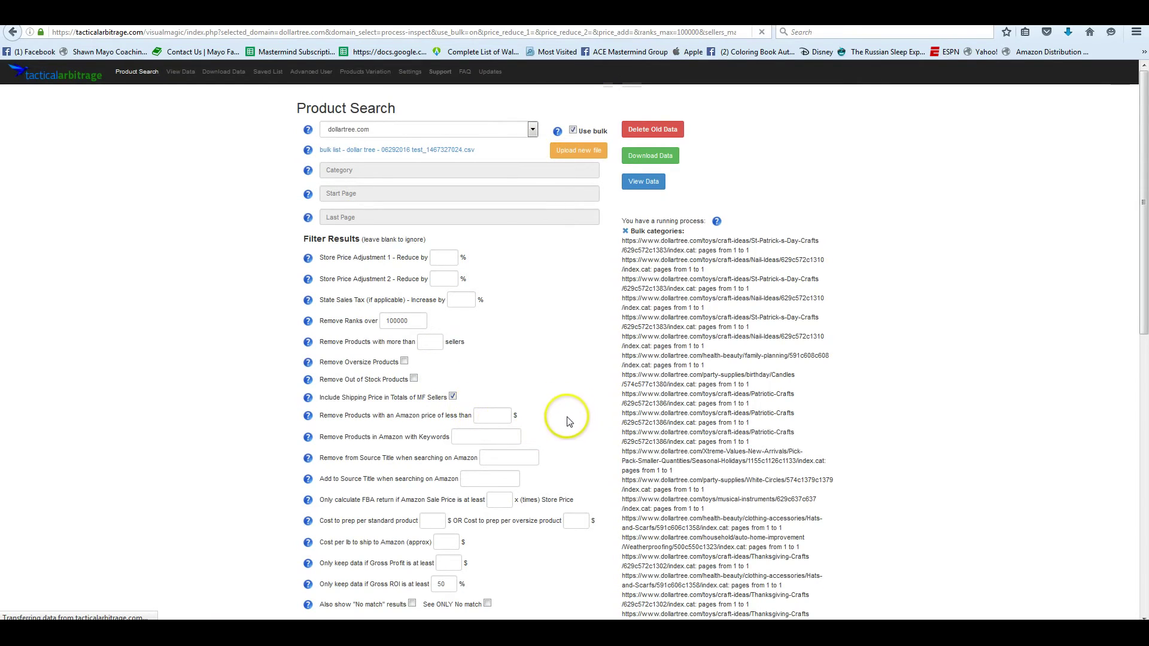
# Abort the running bulk categories scan, reload an empty Product Search form, and scroll to Premium Bulk Lists.
pyautogui.click(625, 231)
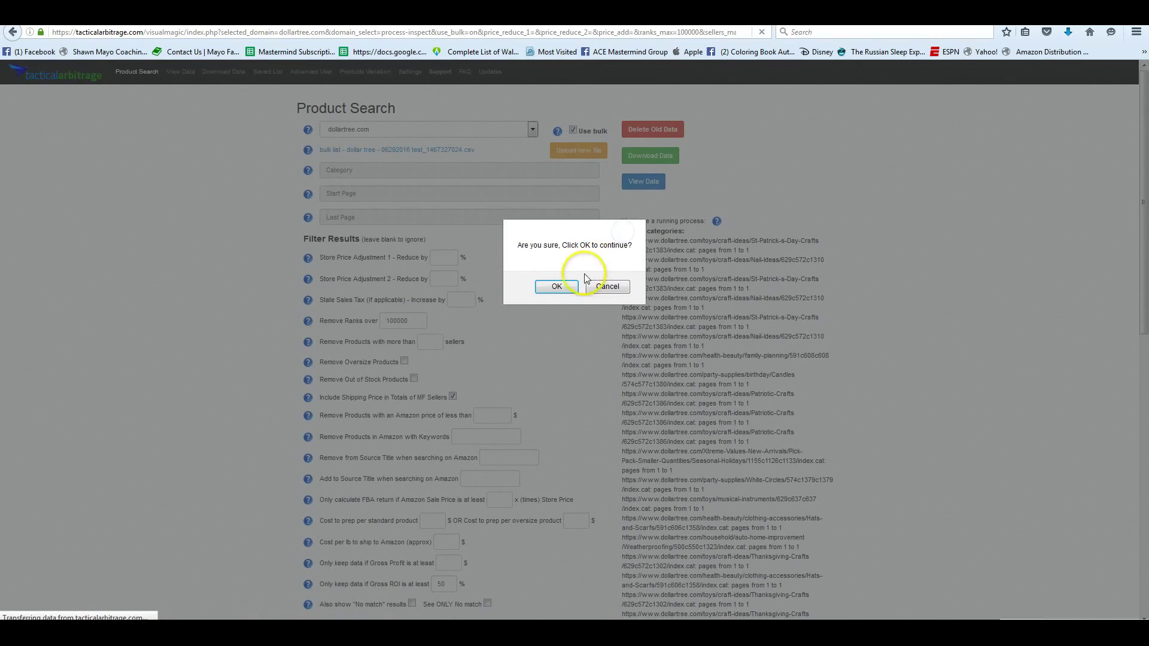
pyautogui.click(556, 287)
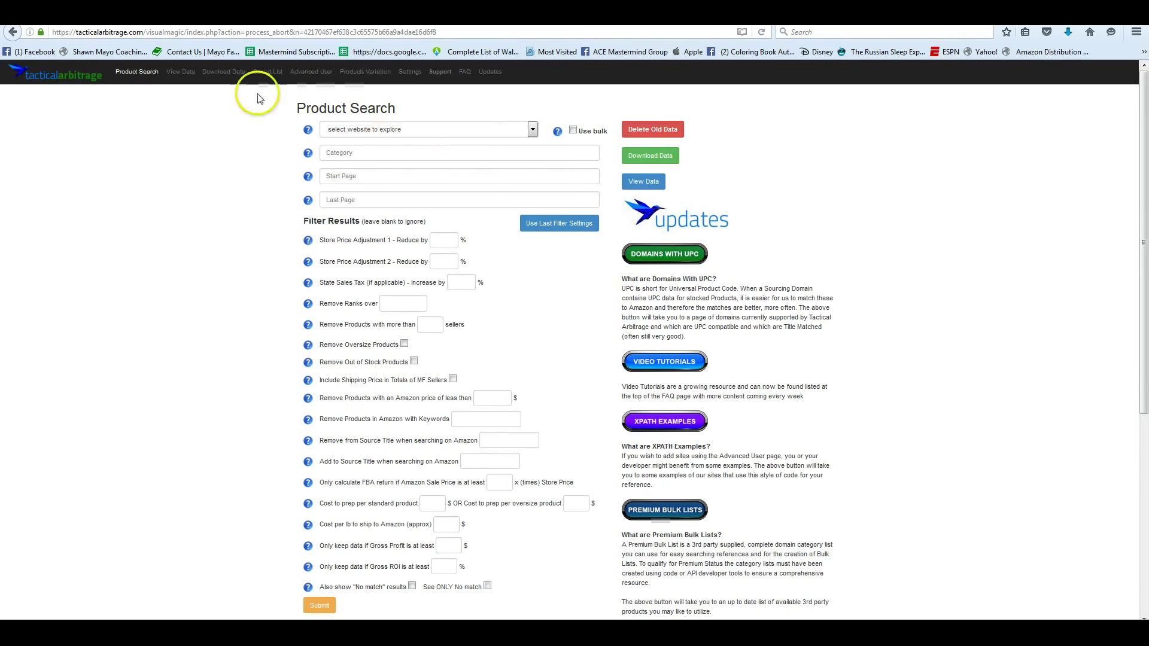
pyautogui.click(125, 74)
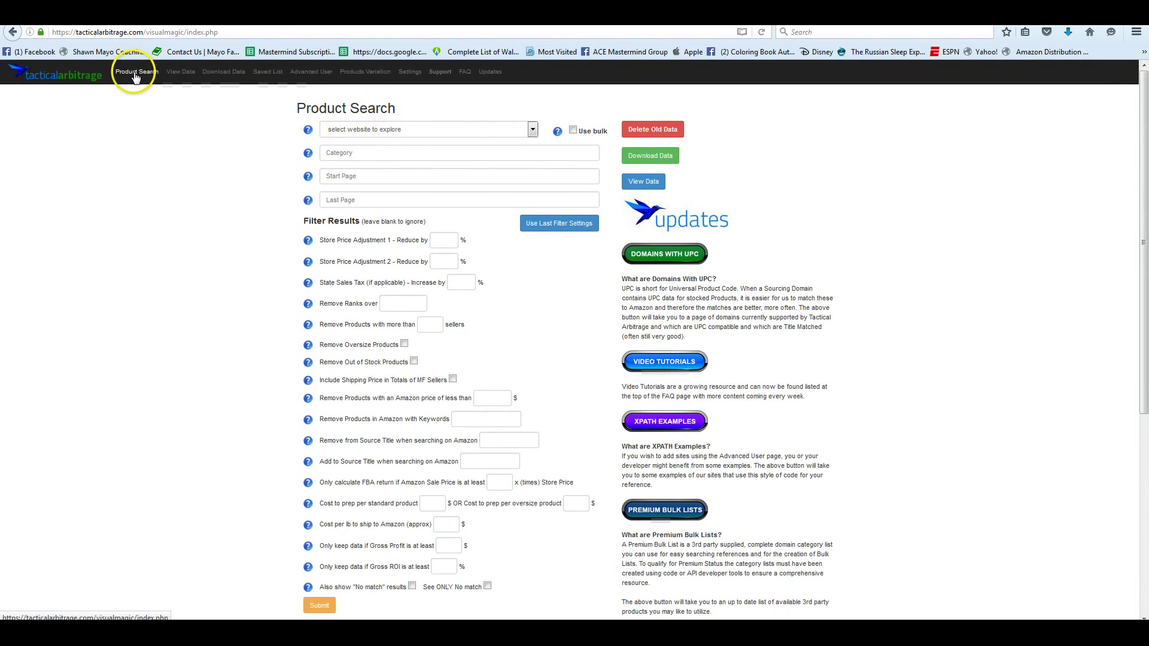
pyautogui.scroll(-1, 791, 418)
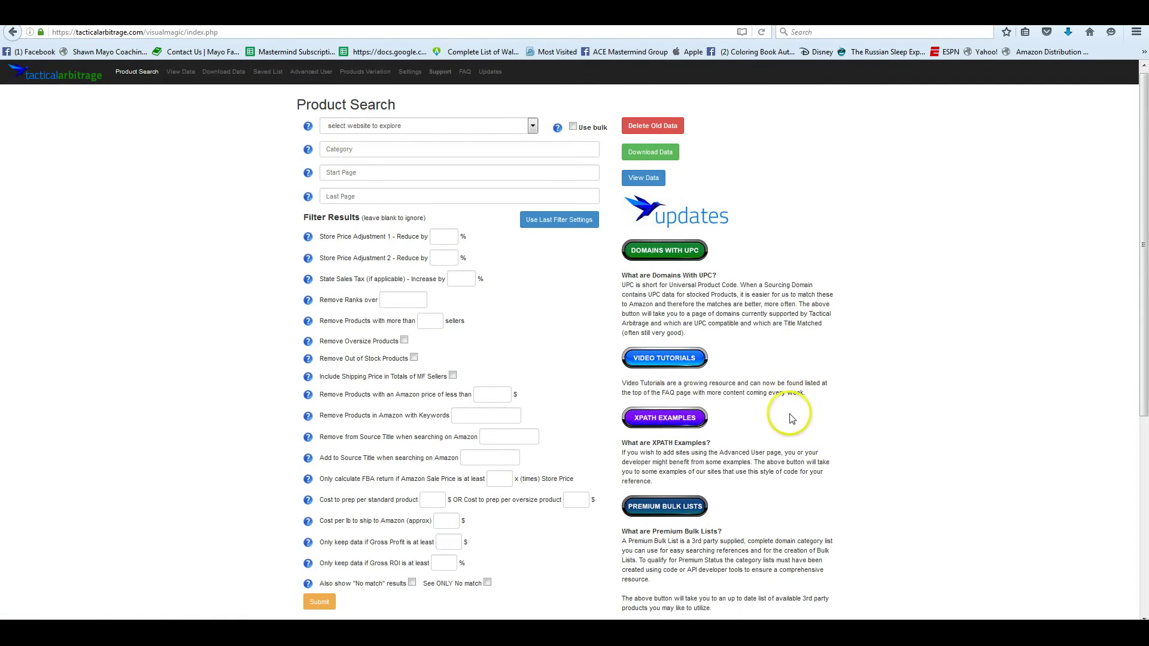
pyautogui.scroll(-3, 791, 418)
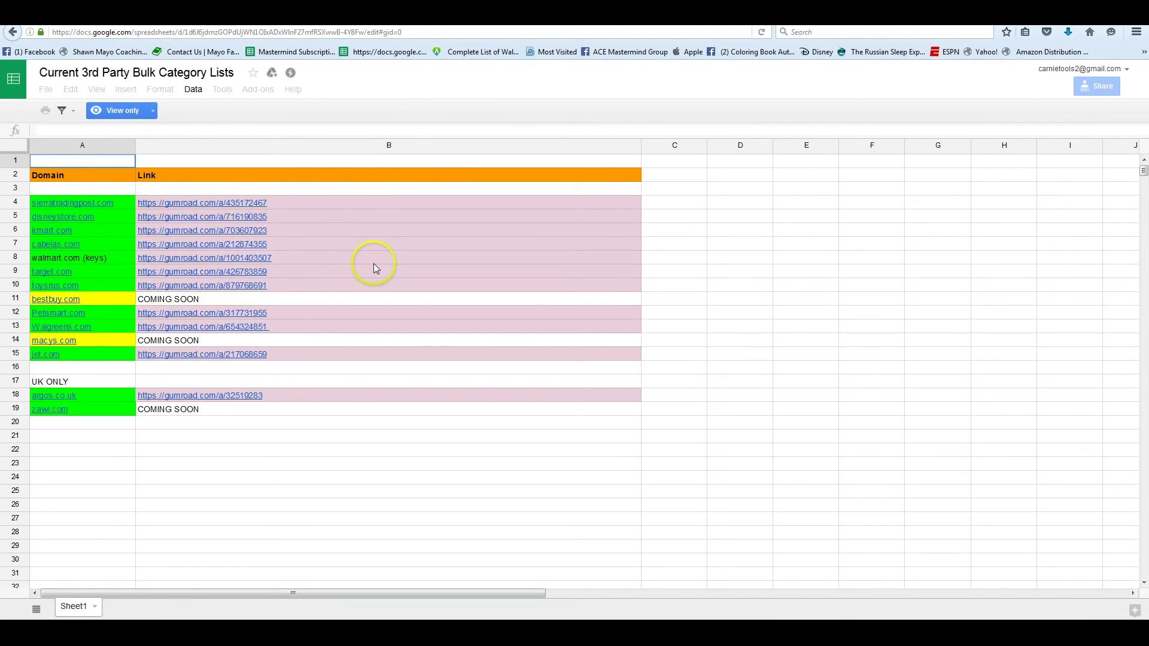
# Open the Premium Bulk Lists Google Sheet and dismiss its link preview card.
pyautogui.moveTo(373, 263)
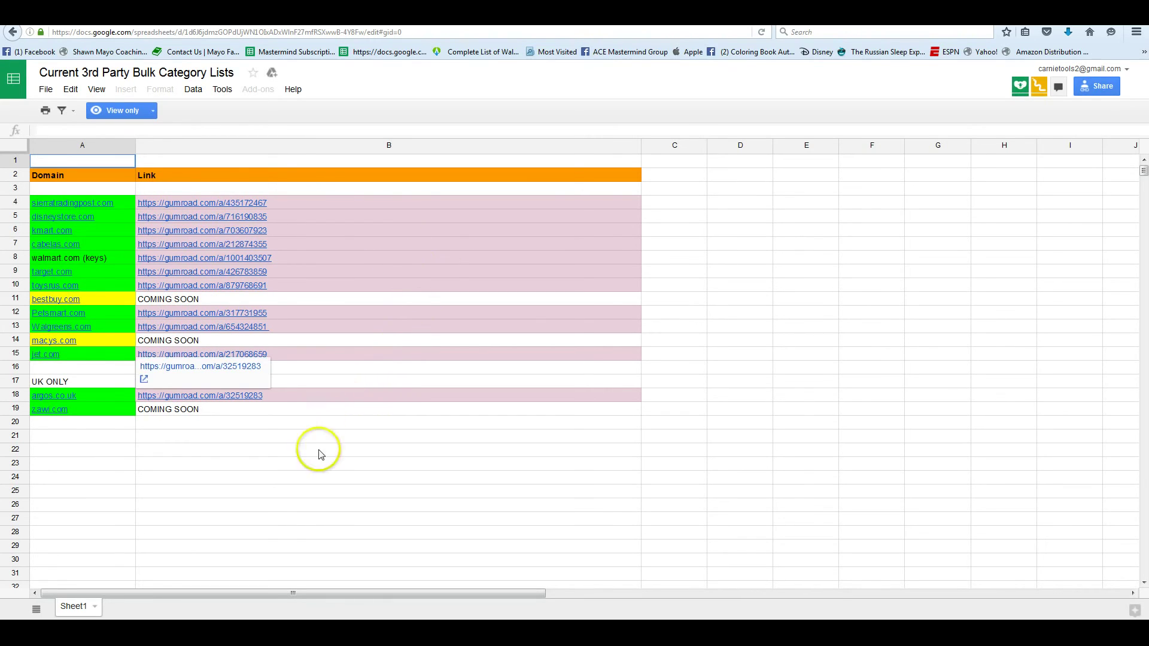
pyautogui.click(308, 474)
pyautogui.click(346, 442)
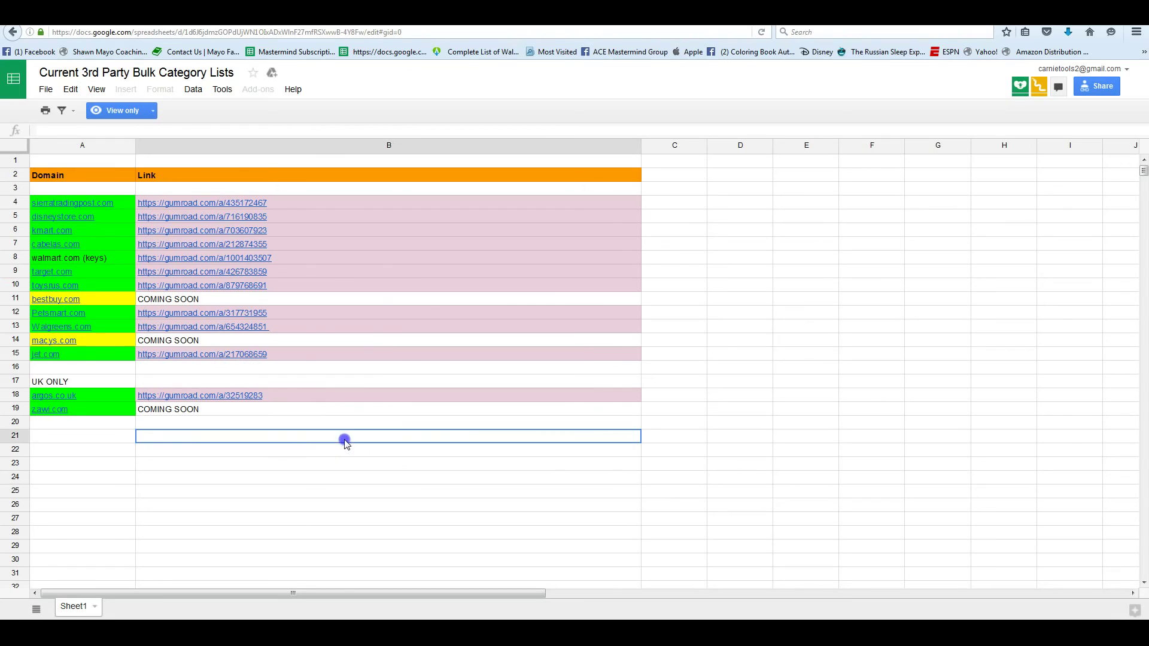